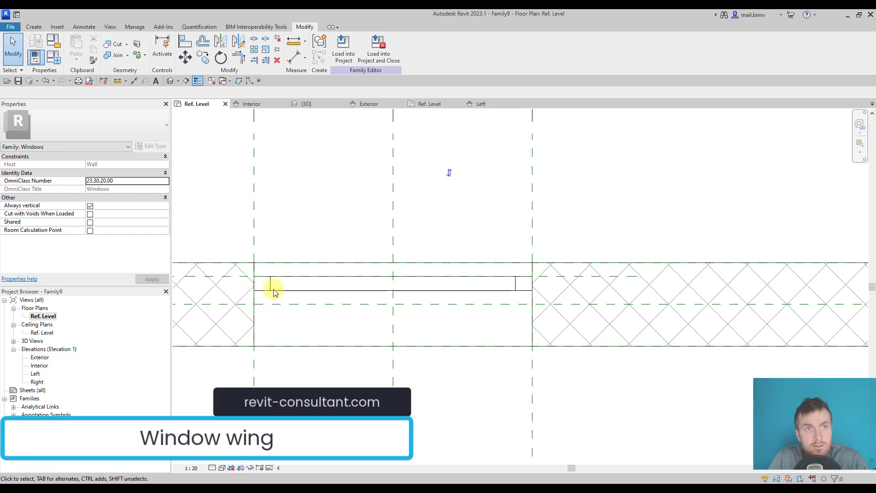
# - Draw a closed stepped outline of reference lines in the current family
pyautogui.scroll(3, 271, 292)
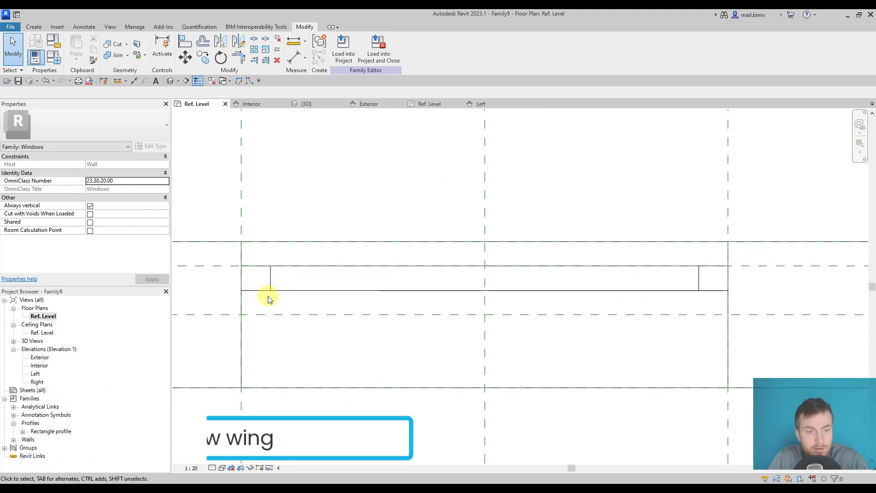
pyautogui.click(34, 27)
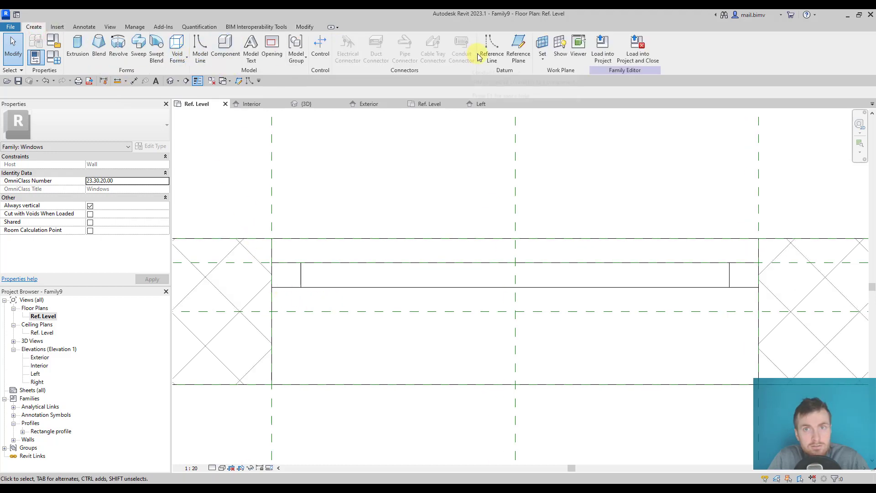
pyautogui.click(492, 46)
pyautogui.scroll(3, 288, 278)
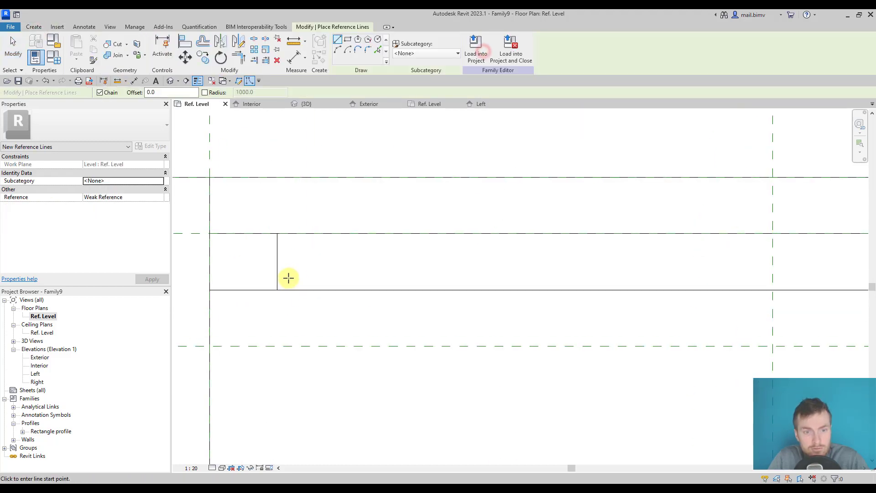
pyautogui.click(279, 271)
pyautogui.click(328, 273)
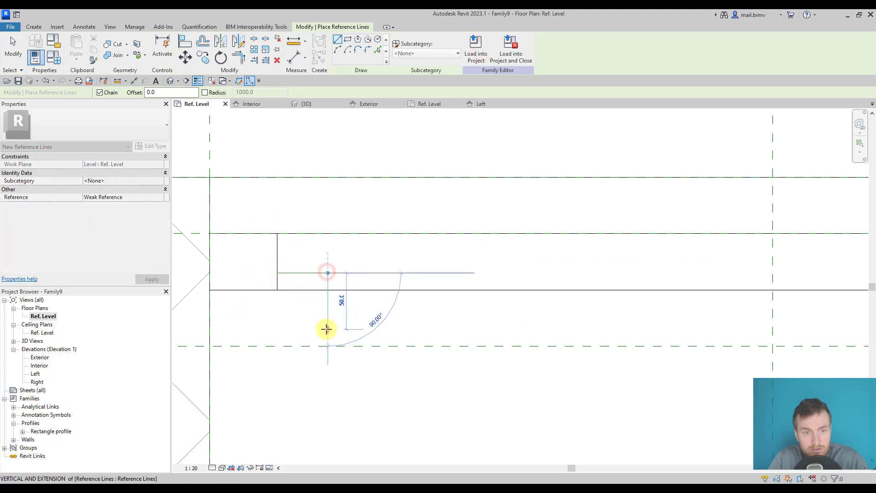
pyautogui.click(328, 329)
pyautogui.click(232, 328)
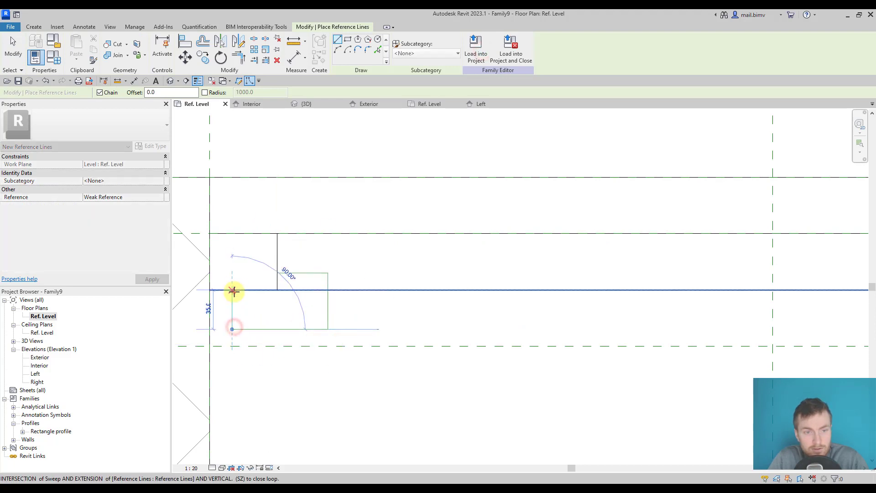
pyautogui.click(233, 291)
pyautogui.click(276, 290)
pyautogui.click(277, 274)
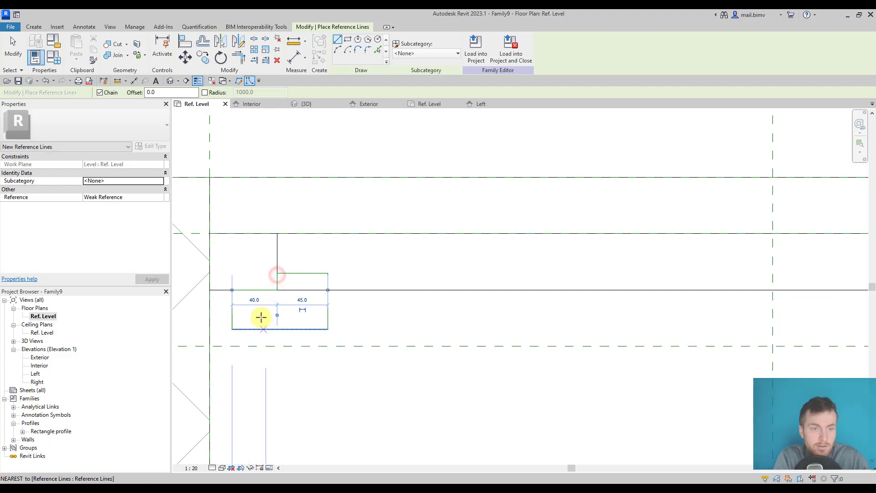
# - Discard that reference-line sketch by selecting all of it and deleting it
pyautogui.press('Escape')
pyautogui.press('Escape')
pyautogui.moveTo(219, 247); pyautogui.dragTo(368, 346)
pyautogui.press('Delete')
pyautogui.scroll(-3, 297, 294)
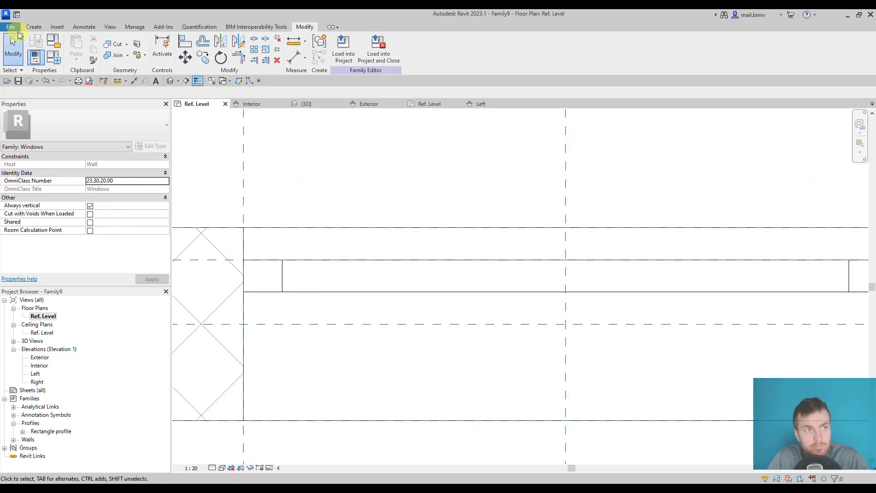
# - Create a new family from the Metric Profile.rft template
pyautogui.click(10, 27)
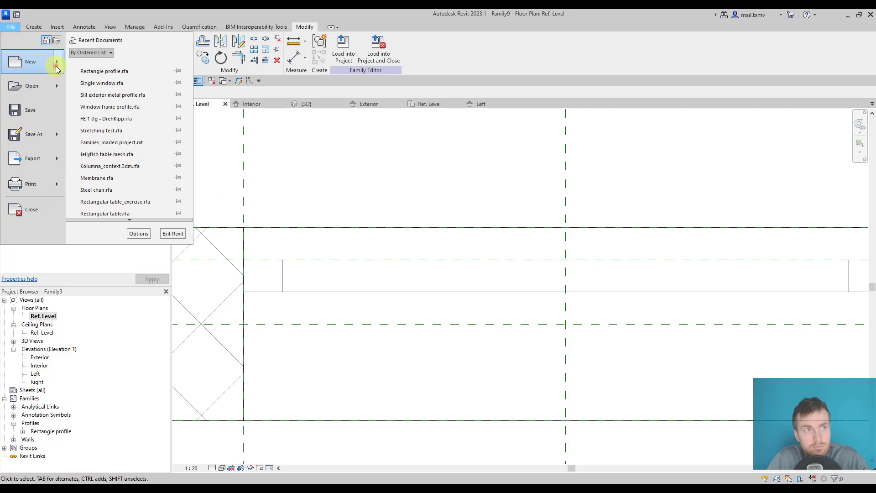
pyautogui.moveTo(56, 68)
pyautogui.click(103, 95)
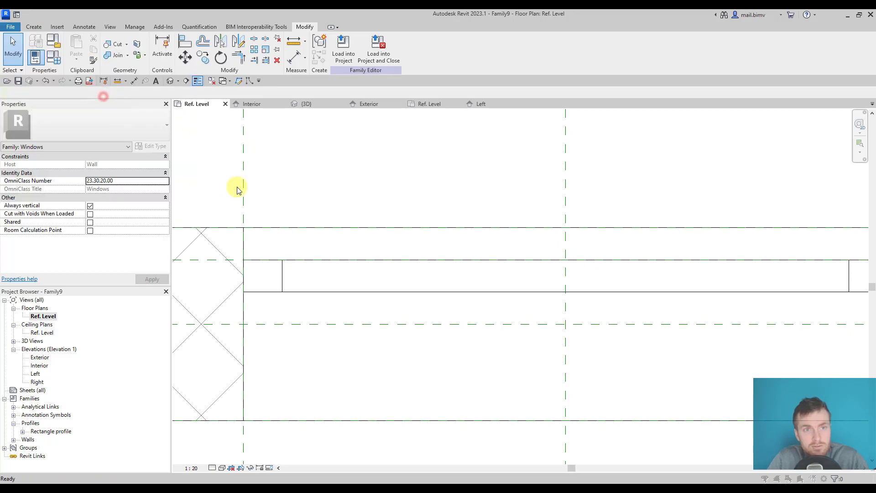
pyautogui.scroll(-10, 259, 187)
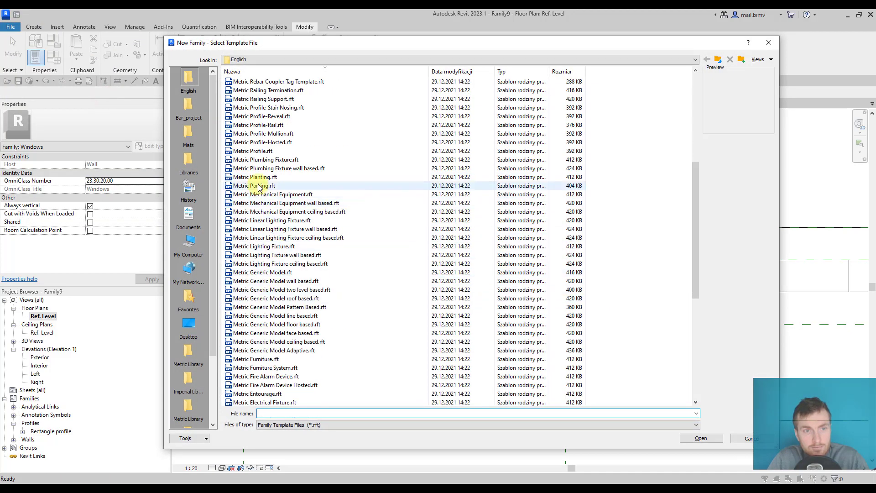
pyautogui.click(256, 151)
pyautogui.click(701, 438)
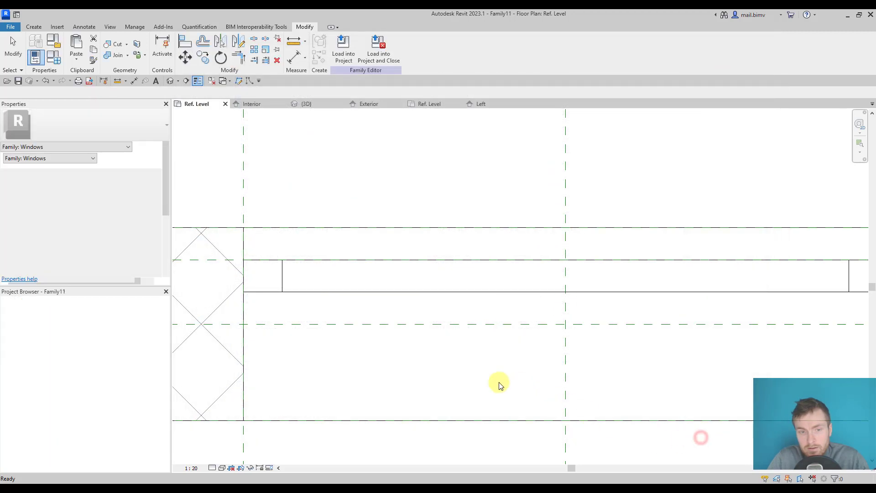
# - Draw the closed six-line L-shaped profile starting at the reference-plane intersection
pyautogui.moveTo(473, 322); pyautogui.dragTo(291, 276, button='middle')
pyautogui.click(73, 48)
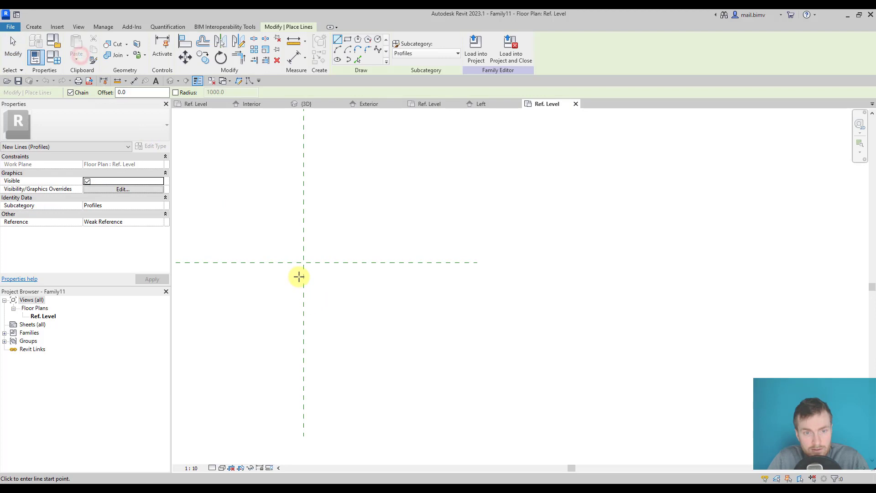
pyautogui.click(304, 292)
pyautogui.click(372, 291)
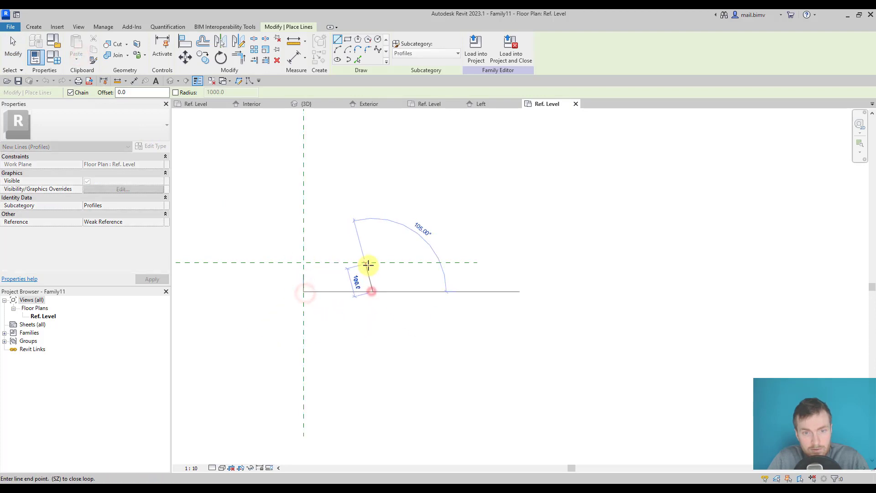
pyautogui.click(373, 262)
pyautogui.click(338, 262)
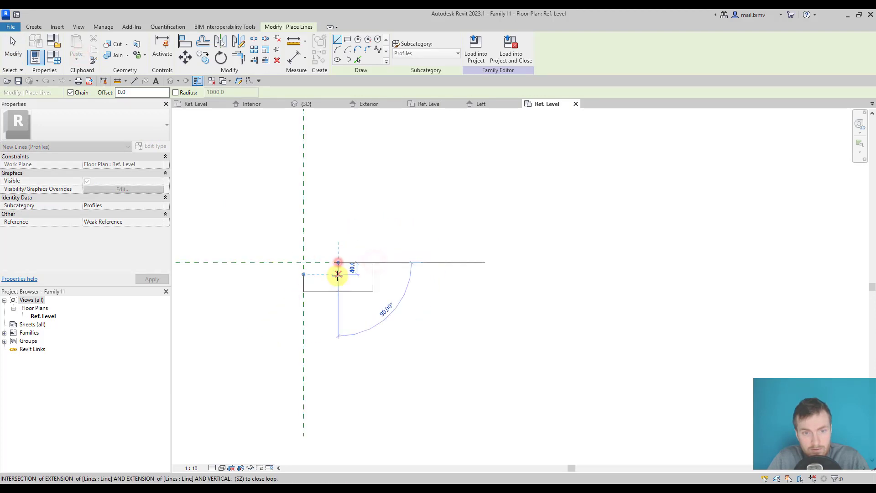
pyautogui.click(338, 275)
pyautogui.click(304, 275)
pyautogui.press('Escape')
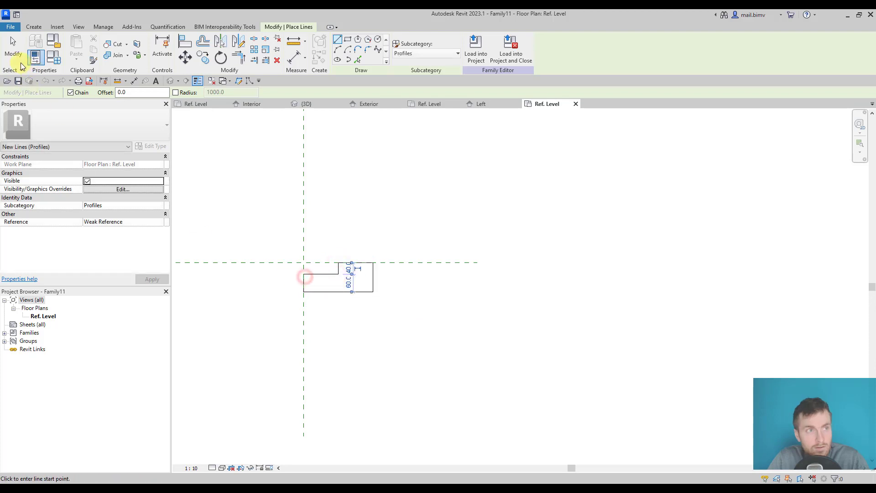
pyautogui.click(18, 50)
pyautogui.scroll(3, 251, 231)
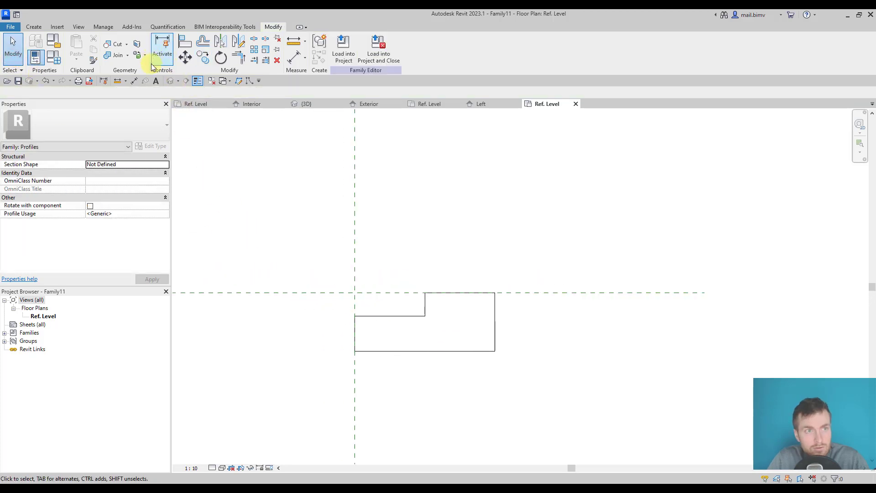
# - Dimension the notch with aligned dimensions: 120 width and 40 depth
pyautogui.click(133, 81)
pyautogui.scroll(3, 377, 319)
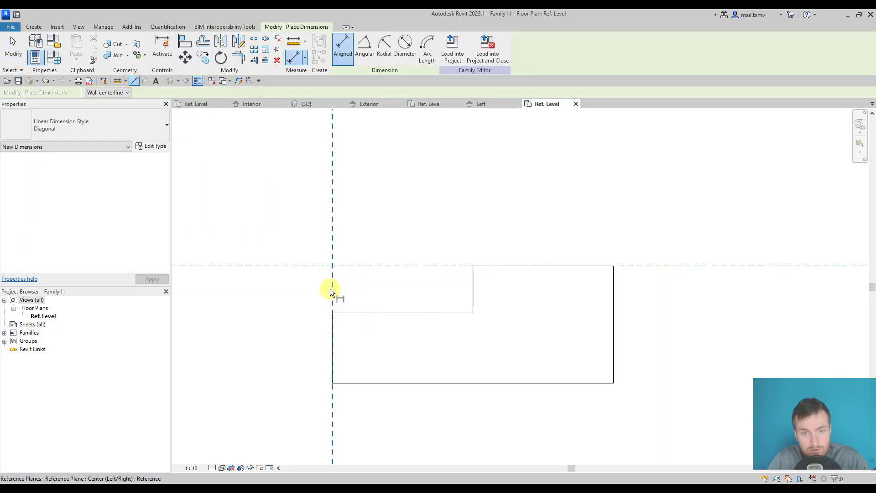
pyautogui.click(330, 289)
pyautogui.click(474, 288)
pyautogui.click(431, 177)
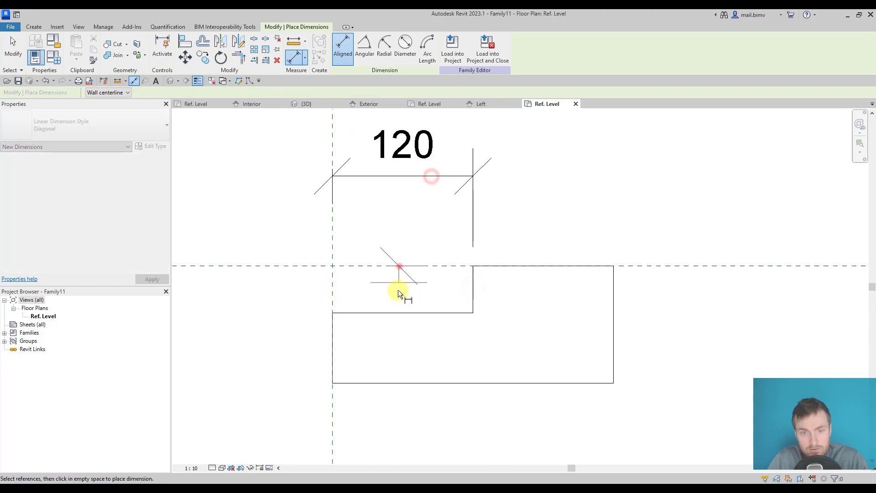
pyautogui.click(399, 312)
pyautogui.moveTo(290, 299); pyautogui.dragTo(321, 289, button='middle')
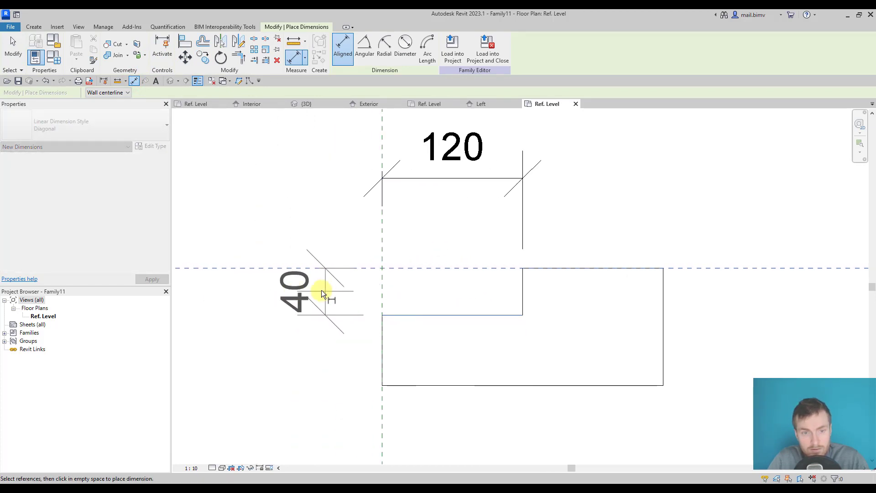
pyautogui.click(295, 292)
pyautogui.scroll(-2, 338, 319)
# - Add the 240 overall width and 100 overall height dimensions to the profile
pyautogui.click(368, 379)
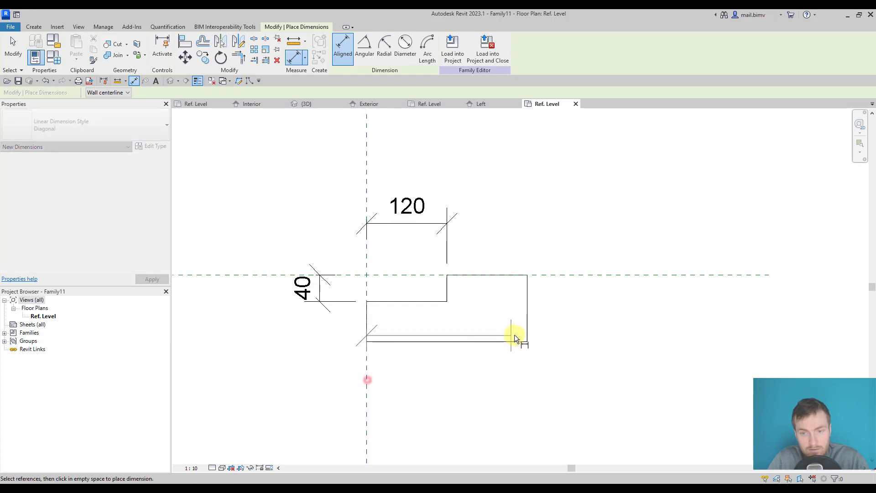
pyautogui.click(527, 324)
pyautogui.click(487, 410)
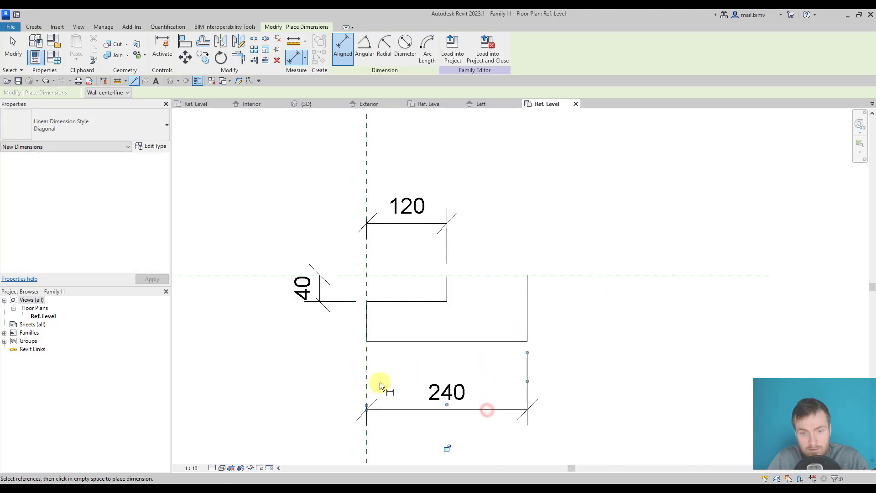
pyautogui.click(507, 342)
pyautogui.click(501, 276)
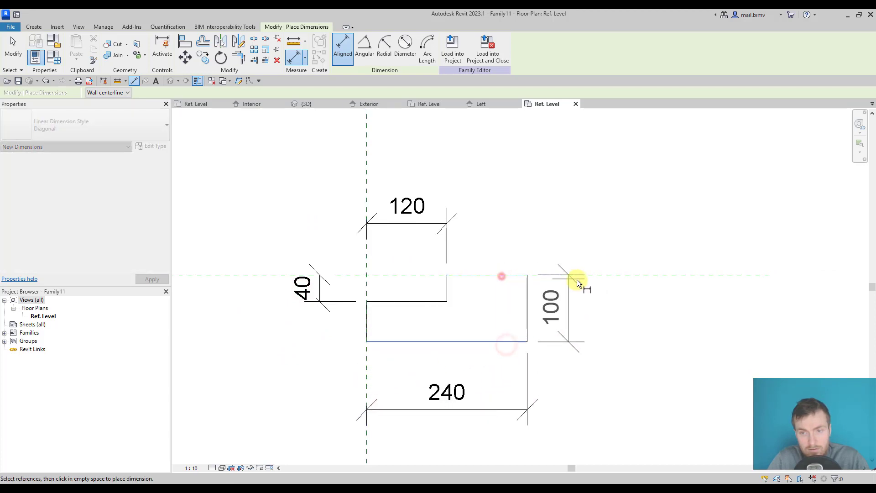
pyautogui.click(641, 298)
pyautogui.press('Escape')
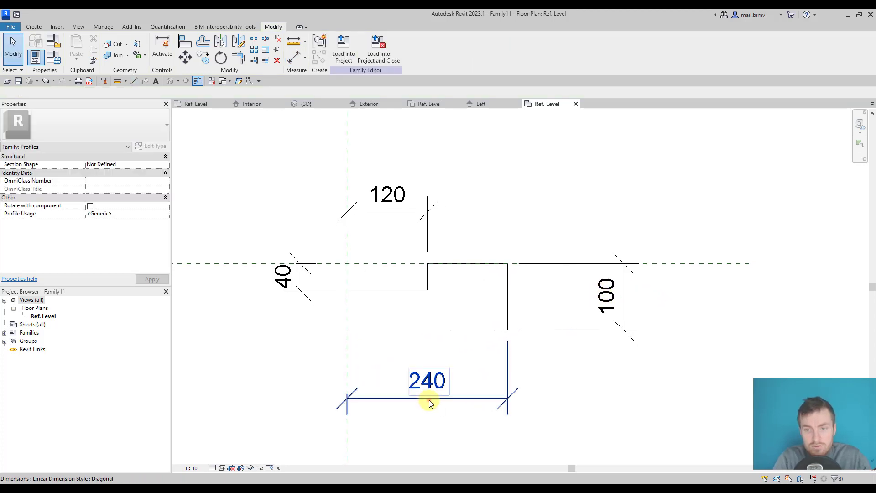
pyautogui.click(429, 401)
# - Label the 240 width and 100 height dimensions with a new parameter 'a'
pyautogui.keyDown('ctrl'); pyautogui.click(604, 330); pyautogui.keyUp('ctrl')
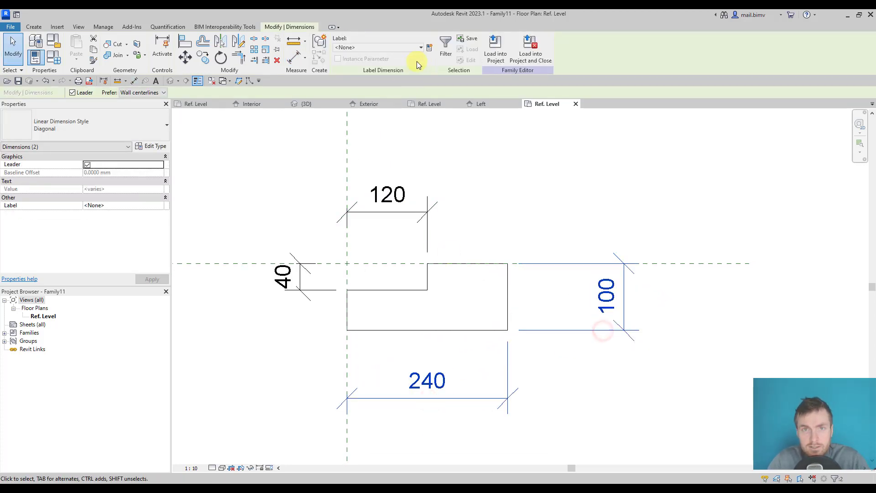
pyautogui.click(429, 48)
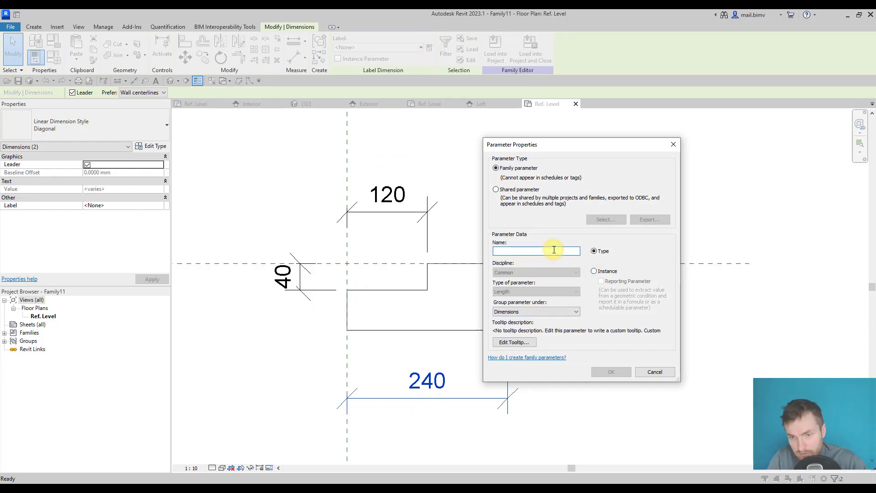
pyautogui.write('a')
pyautogui.click(607, 375)
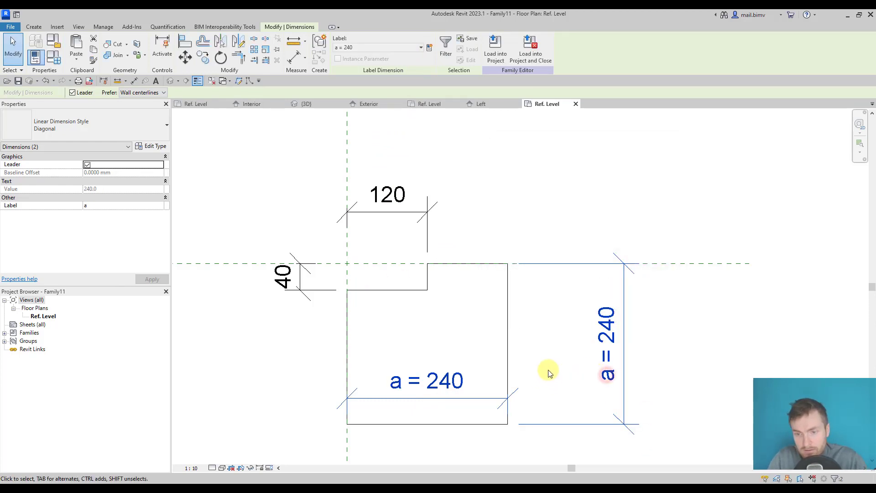
pyautogui.click(553, 377)
# - Label the 40 and 120 notch dimensions with a new parameter 'cut out'
pyautogui.click(303, 287)
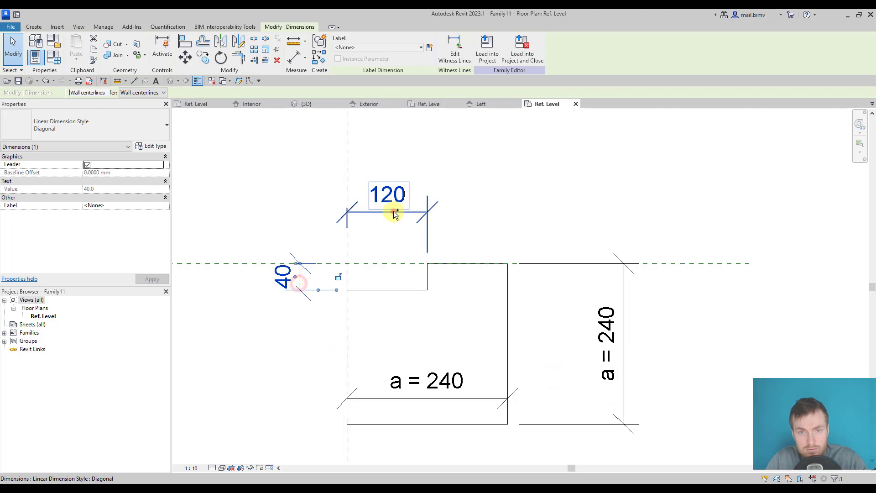
pyautogui.keyDown('ctrl'); pyautogui.click(395, 213); pyautogui.keyUp('ctrl')
pyautogui.click(429, 47)
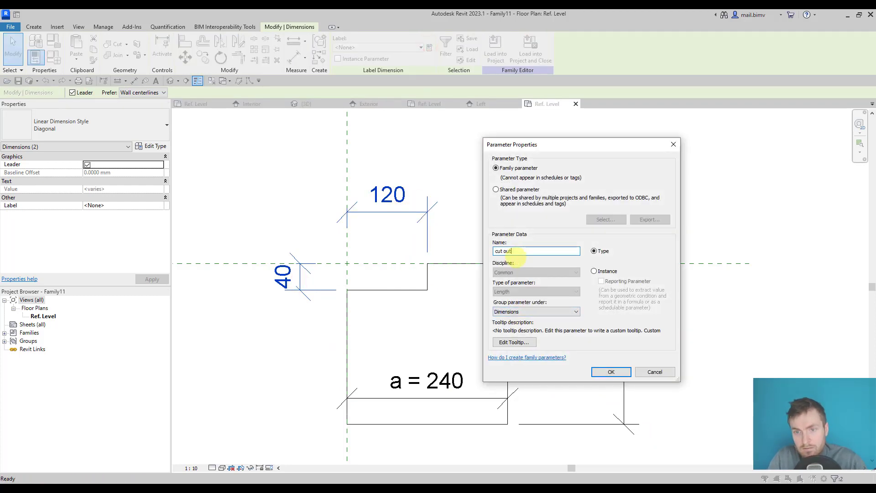
pyautogui.click(609, 372)
pyautogui.click(257, 418)
pyautogui.scroll(-1, 257, 418)
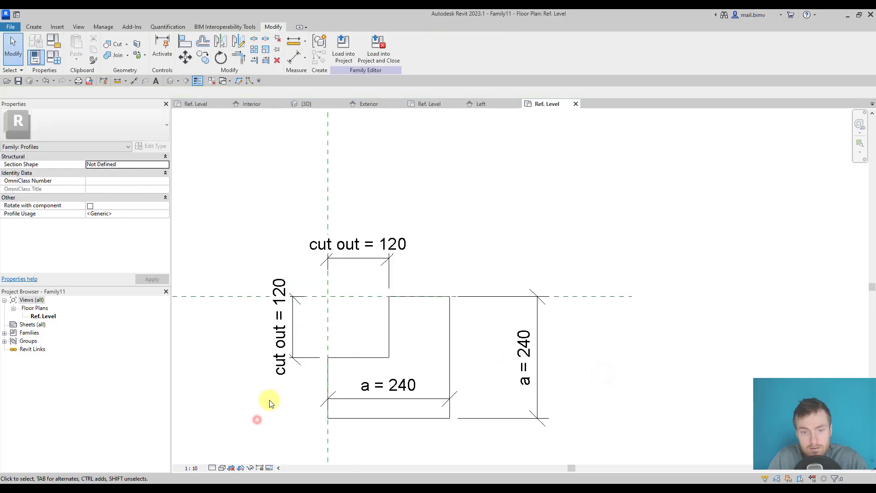
pyautogui.click(11, 28)
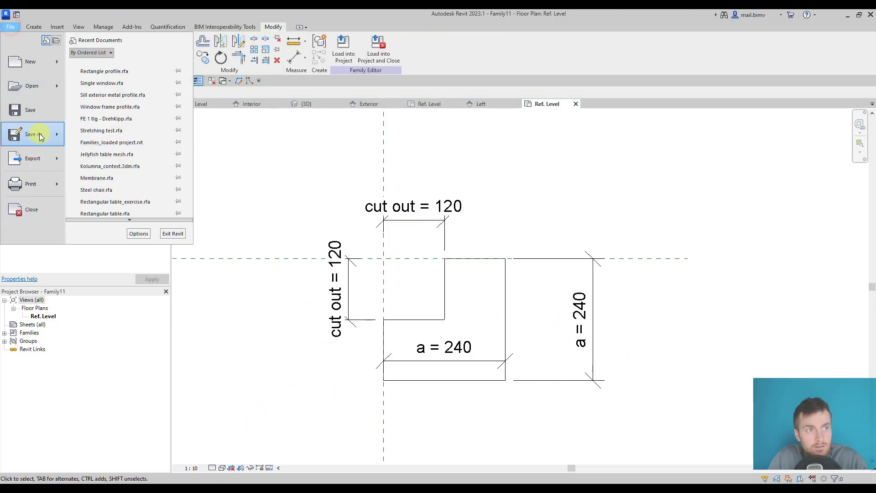
# - Save the profile family as Window frame profile_2 in the Profiles folder
pyautogui.click(40, 133)
pyautogui.click(110, 129)
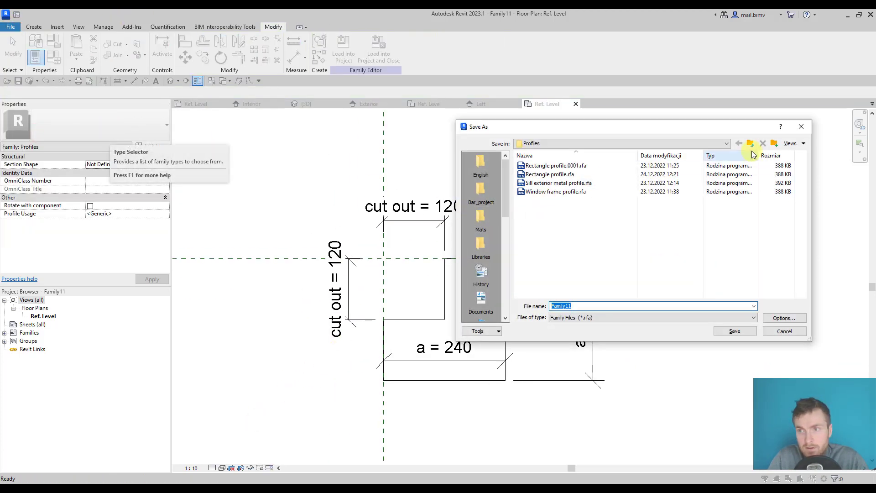
pyautogui.click(751, 143)
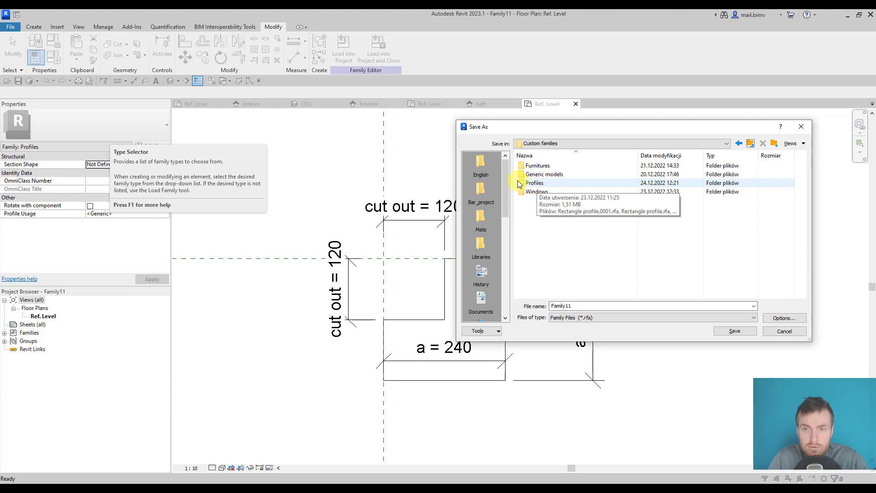
pyautogui.doubleClick(533, 183)
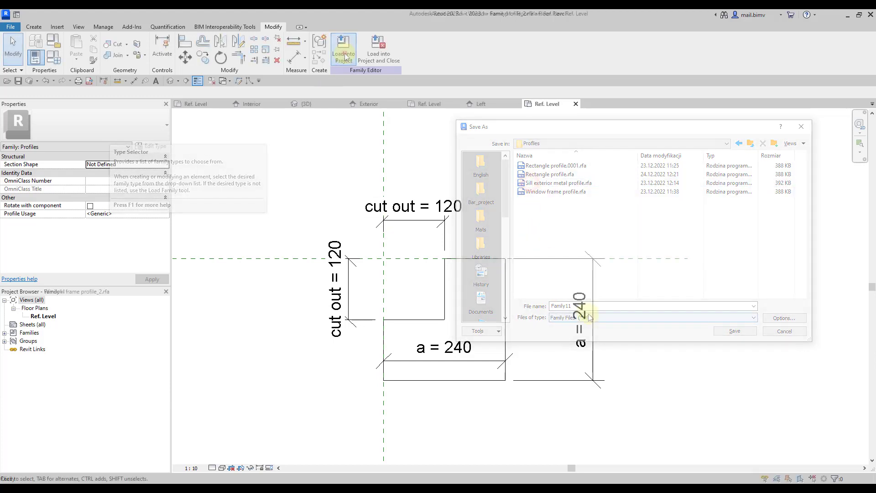
# - Load the profile into Family9 and show its Interior elevation view
pyautogui.click(343, 51)
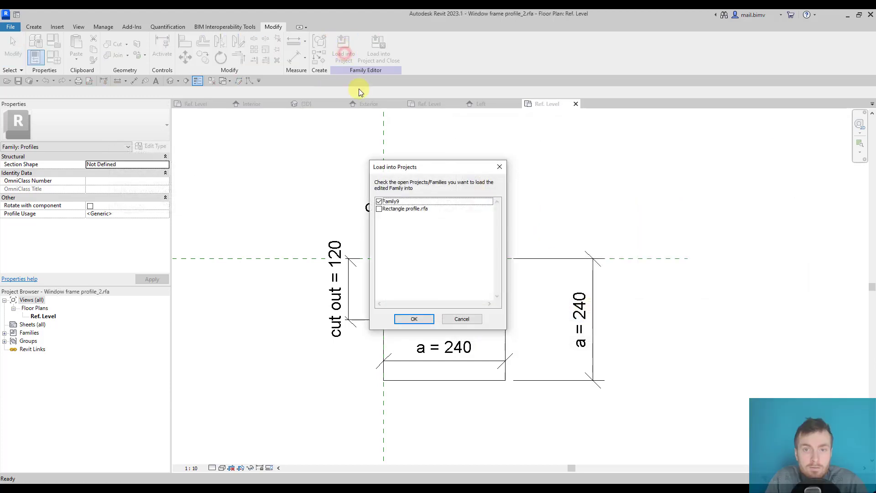
pyautogui.click(408, 316)
pyautogui.scroll(-1, 338, 284)
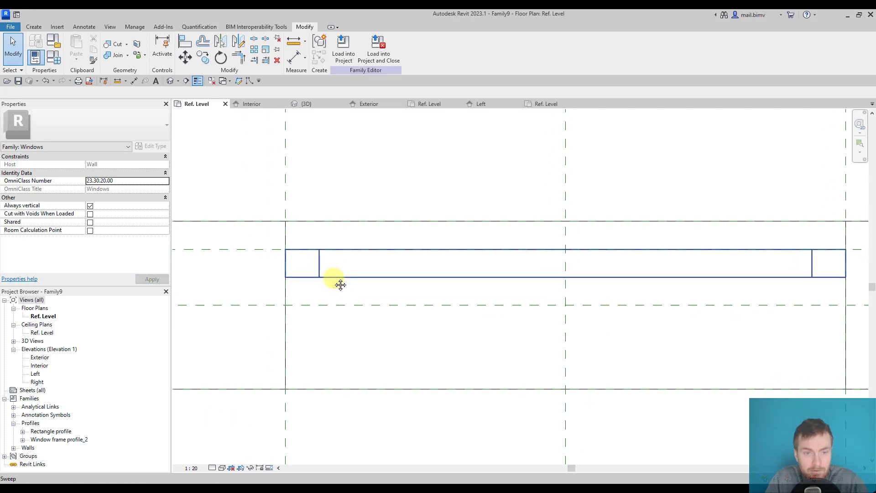
pyautogui.moveTo(313, 293); pyautogui.dragTo(360, 278, button='middle')
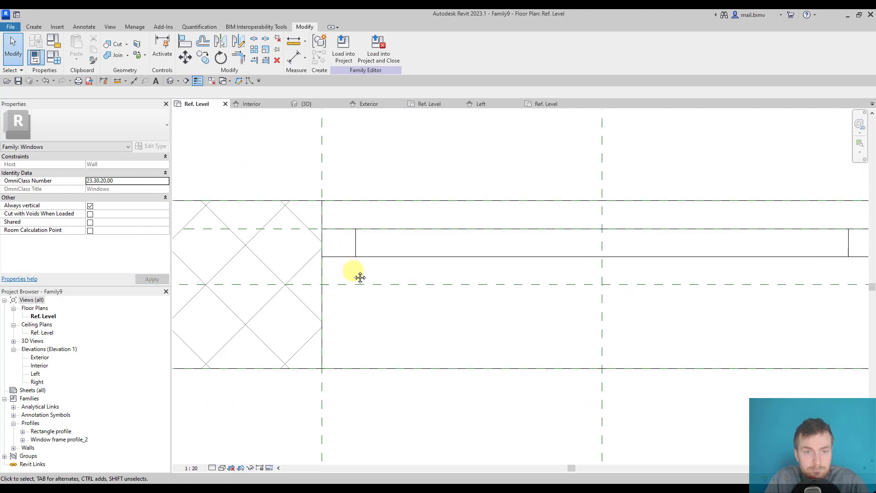
pyautogui.doubleClick(36, 366)
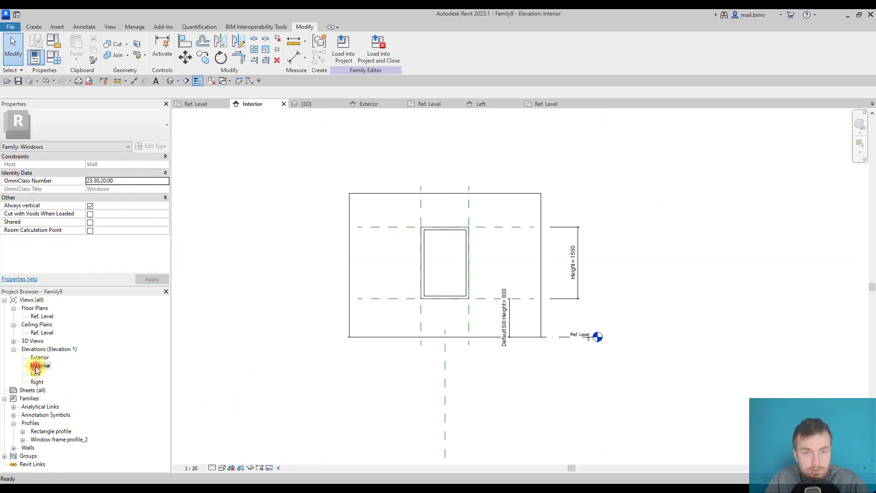
pyautogui.scroll(3, 446, 321)
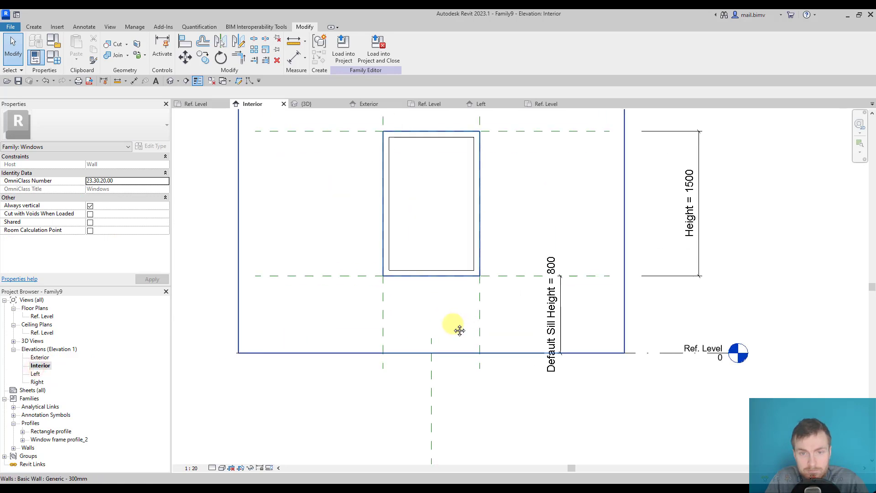
# - Start a sweep with a sketched path and set a new work plane for the path
pyautogui.click(33, 28)
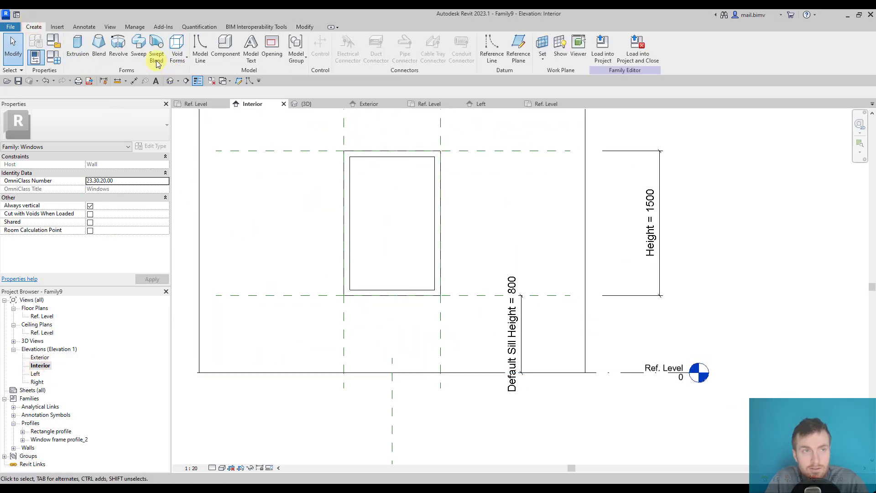
pyautogui.click(137, 50)
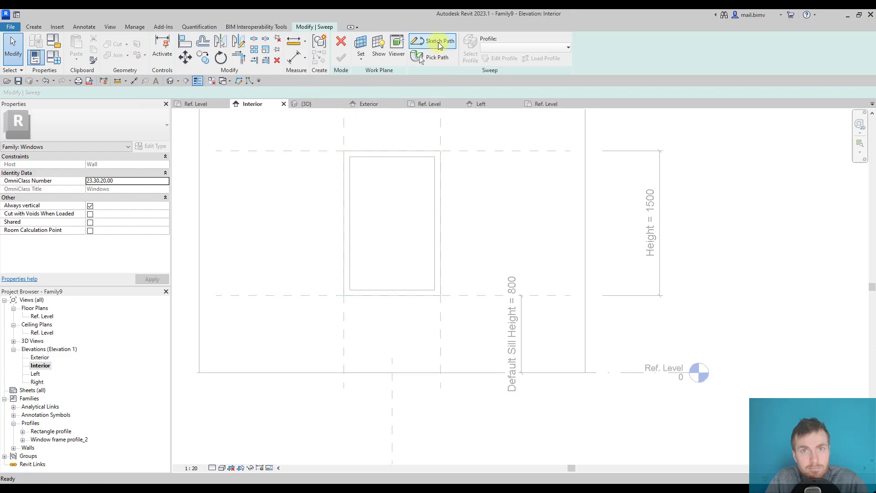
pyautogui.click(439, 45)
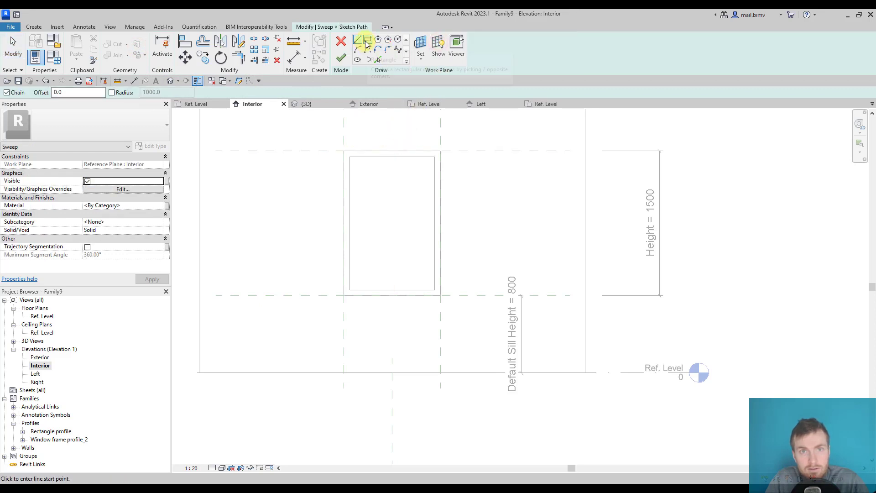
pyautogui.click(421, 46)
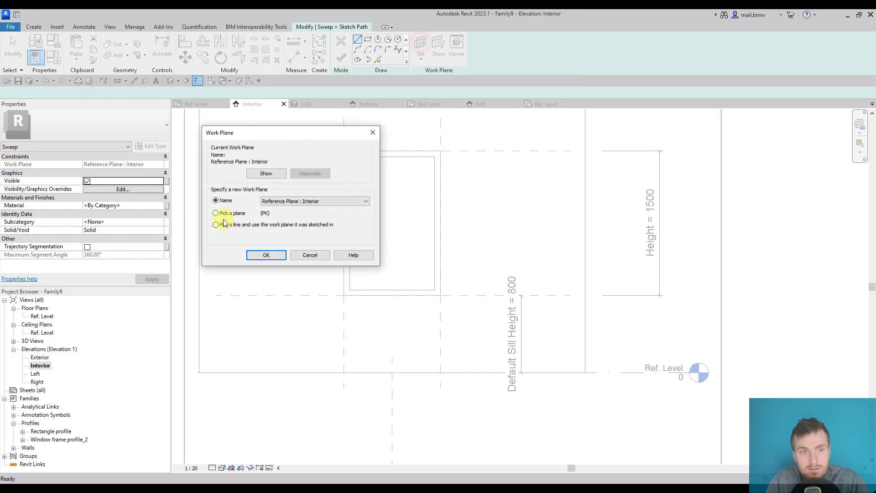
# - Pick the sketch plane and draw a rectangle across the window opening's corners
pyautogui.click(266, 256)
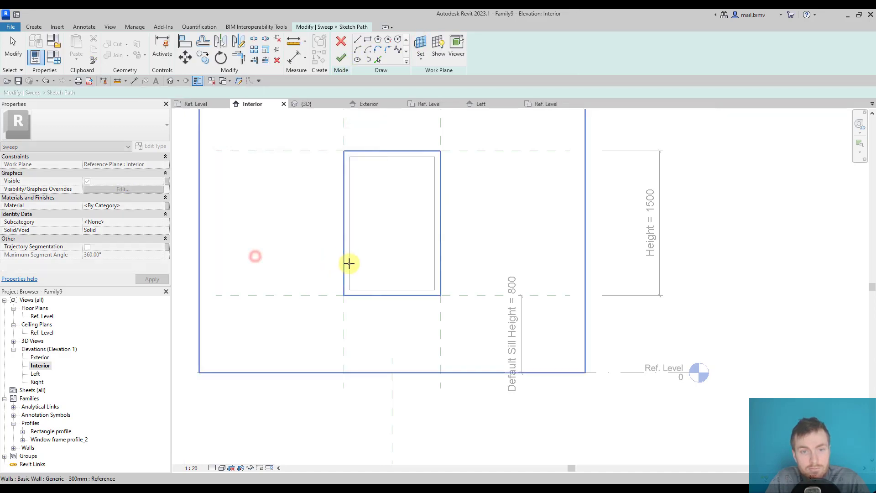
pyautogui.scroll(4, 349, 260)
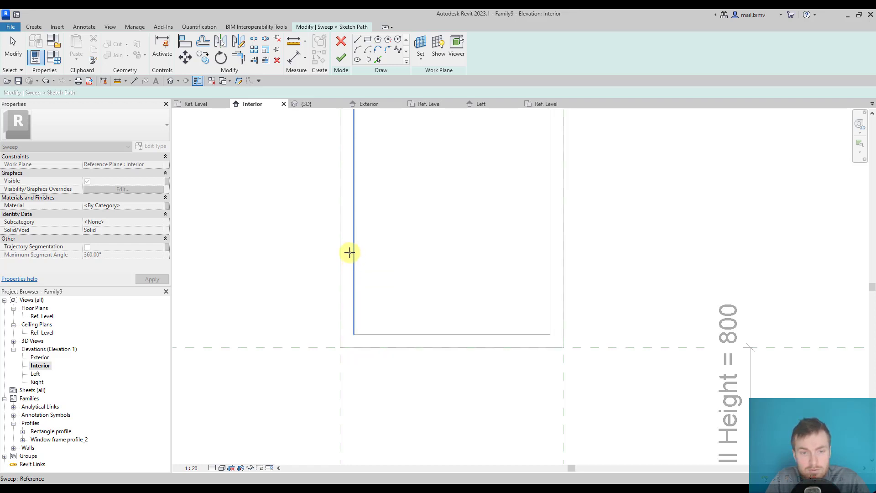
pyautogui.scroll(-3, 346, 265)
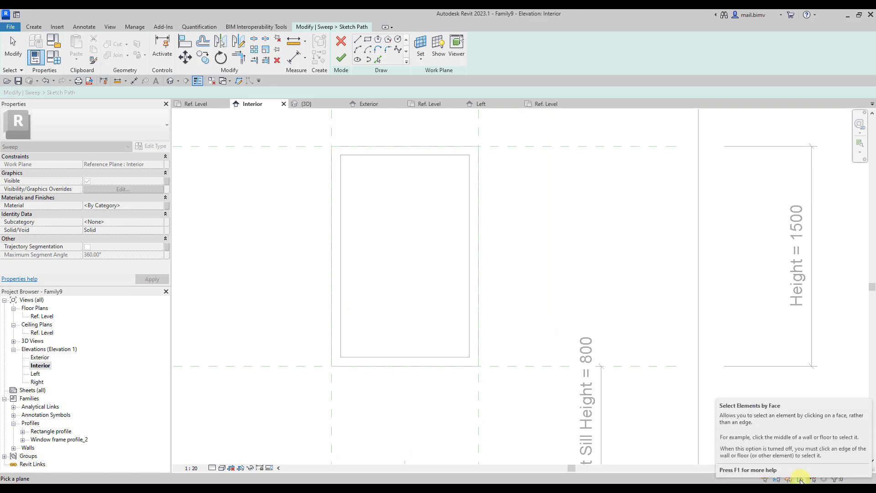
pyautogui.click(337, 299)
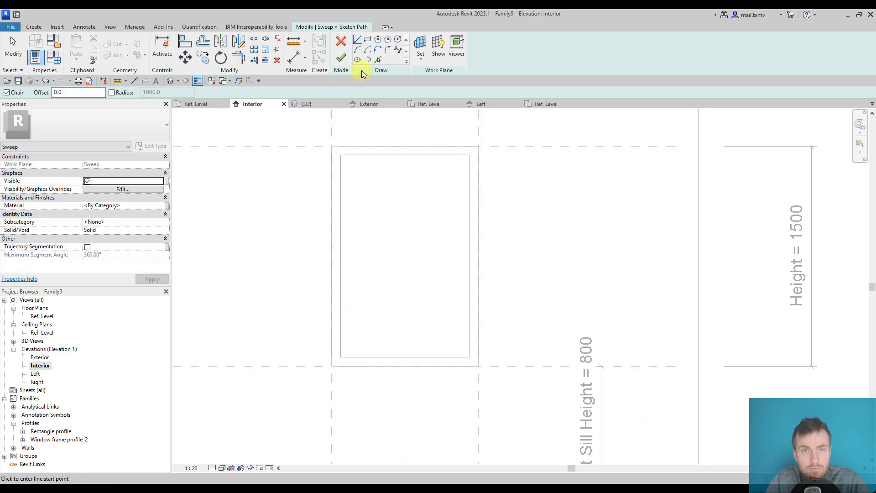
pyautogui.click(369, 40)
pyautogui.click(341, 155)
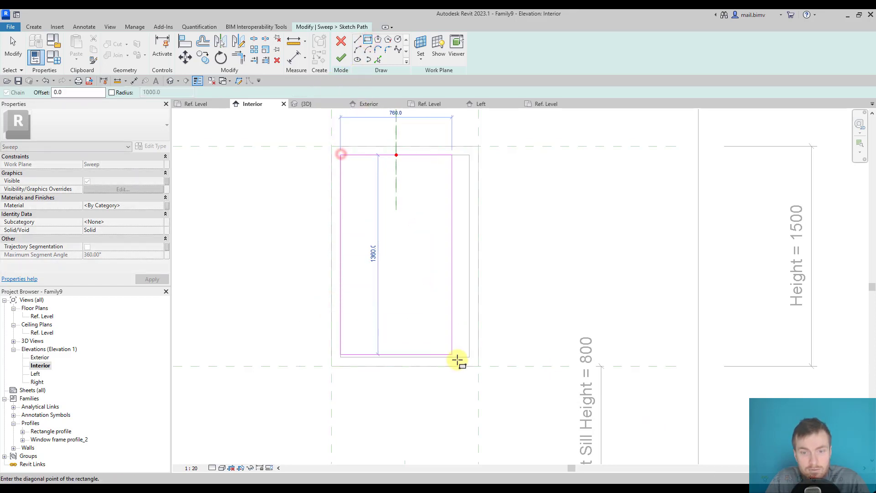
pyautogui.click(469, 357)
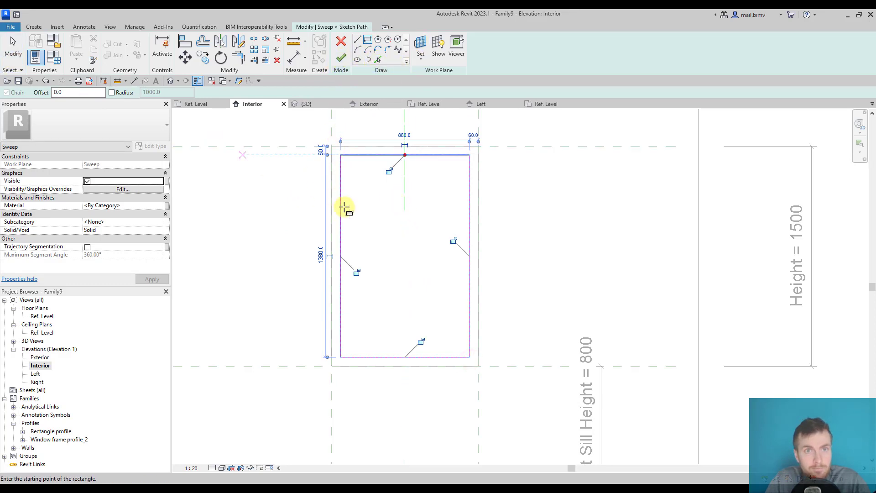
# - Lock all four rectangle edges to the opening and finish the sweep path
pyautogui.click(358, 273)
pyautogui.click(389, 172)
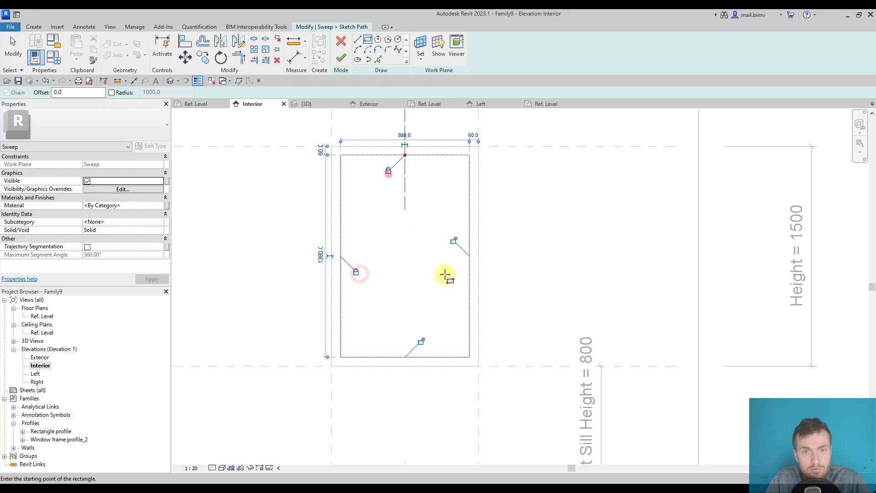
pyautogui.click(454, 241)
pyautogui.click(424, 342)
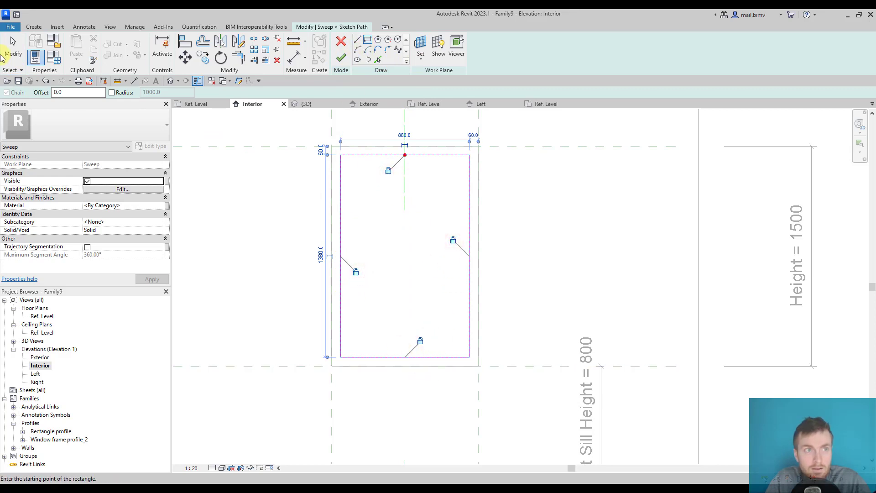
pyautogui.click(12, 50)
pyautogui.moveTo(405, 176); pyautogui.dragTo(337, 287)
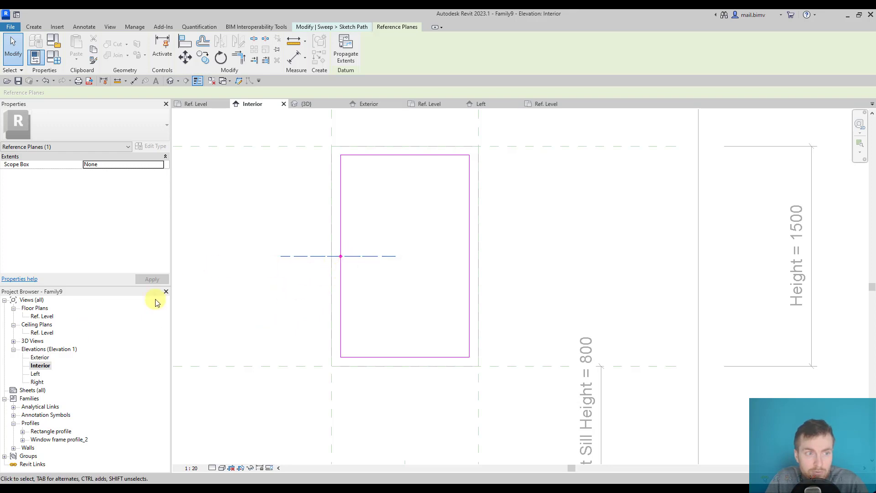
pyautogui.click(361, 27)
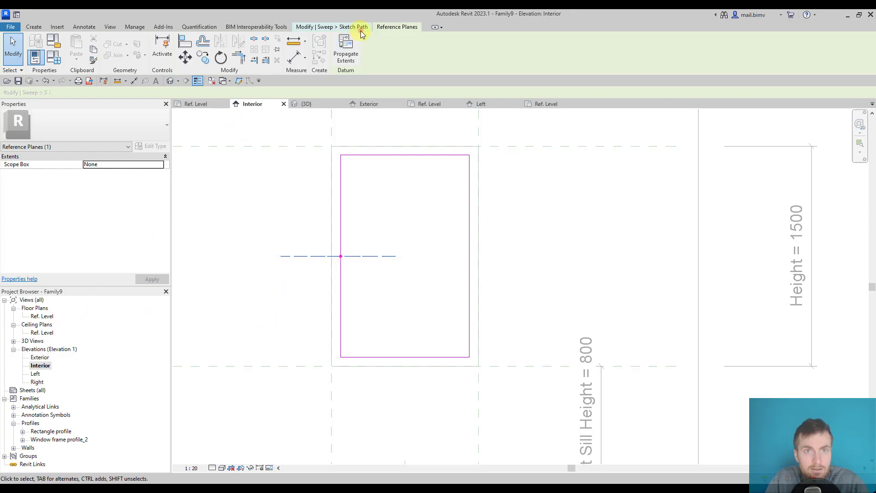
pyautogui.click(343, 57)
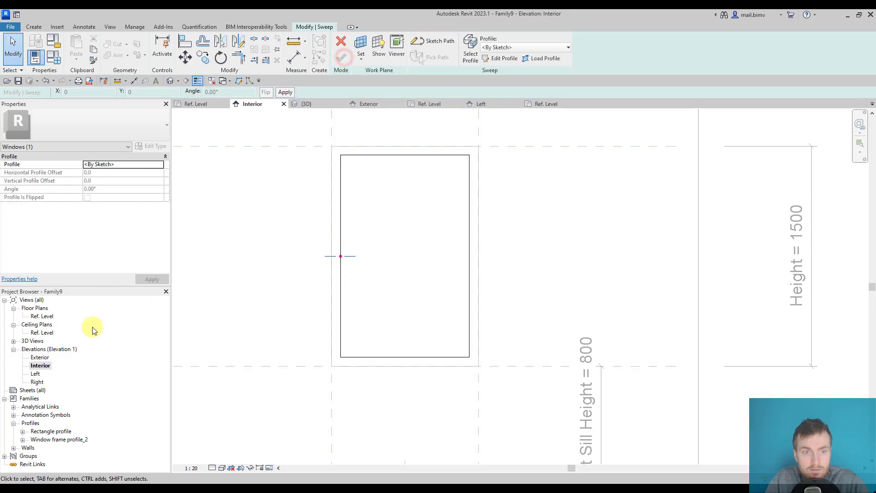
# - In the Ref. Level plan, choose Window frame profile_2 as the sweep profile
pyautogui.doubleClick(41, 316)
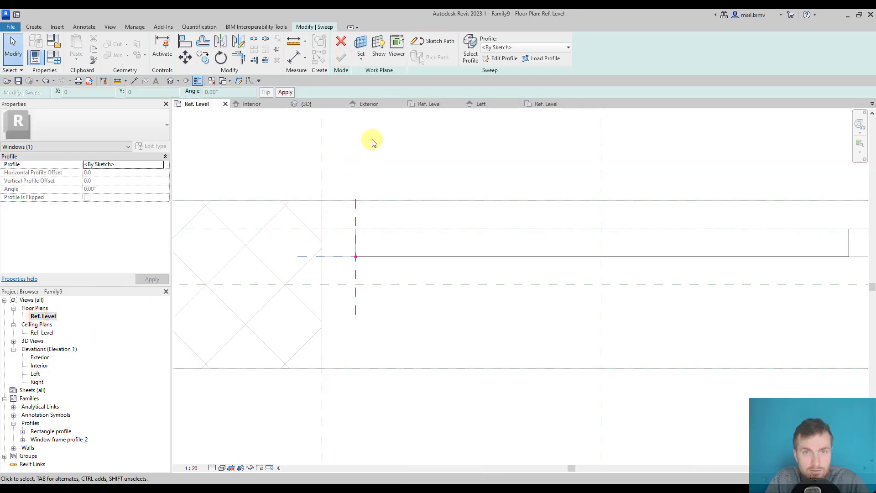
pyautogui.click(493, 47)
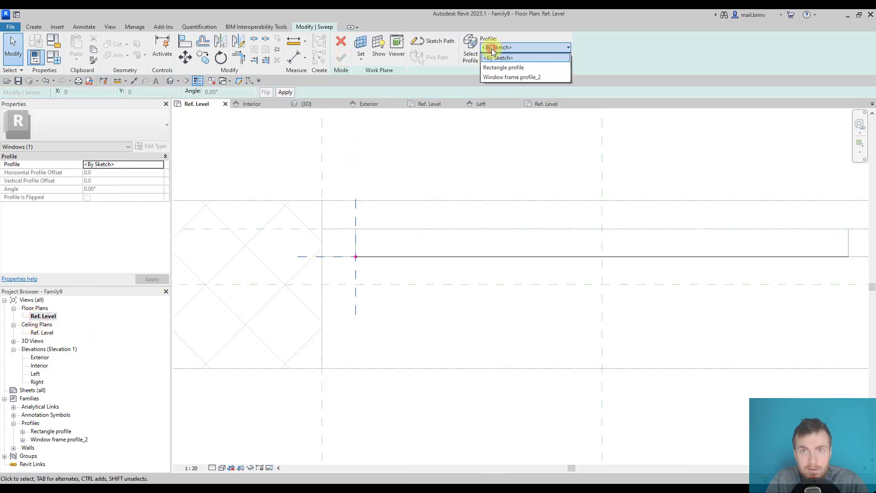
pyautogui.click(502, 77)
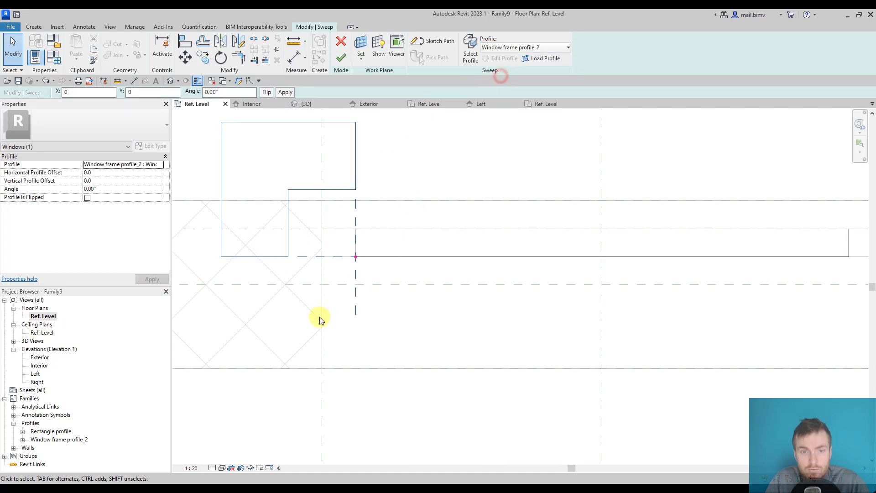
pyautogui.scroll(-2, 335, 315)
pyautogui.moveTo(310, 227); pyautogui.dragTo(355, 229, button='middle')
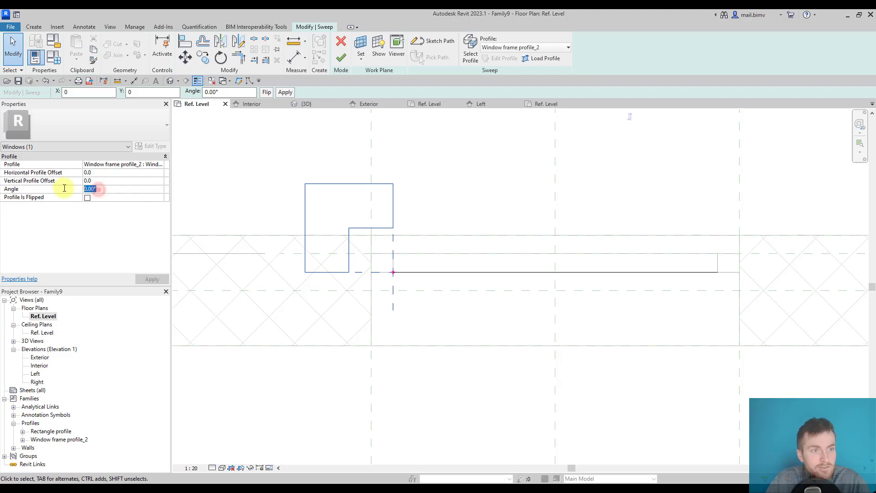
# - Flip the profile and set its angle to 270°
pyautogui.press('Return')
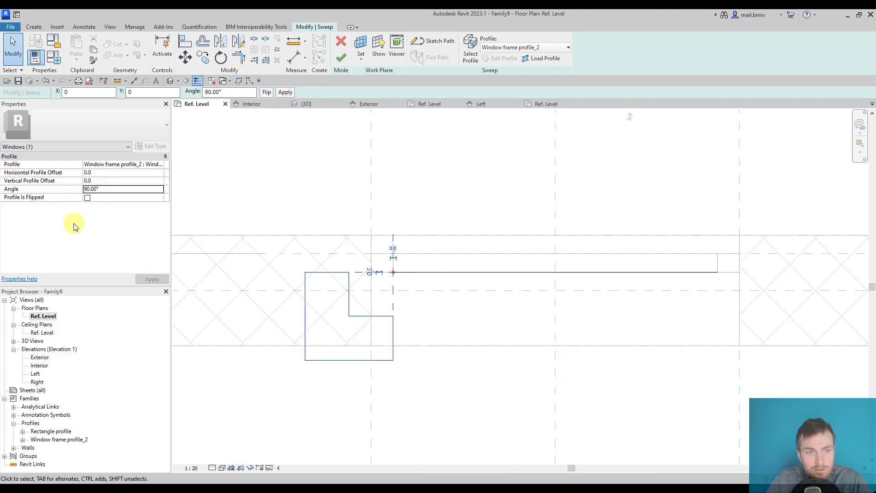
pyautogui.click(88, 198)
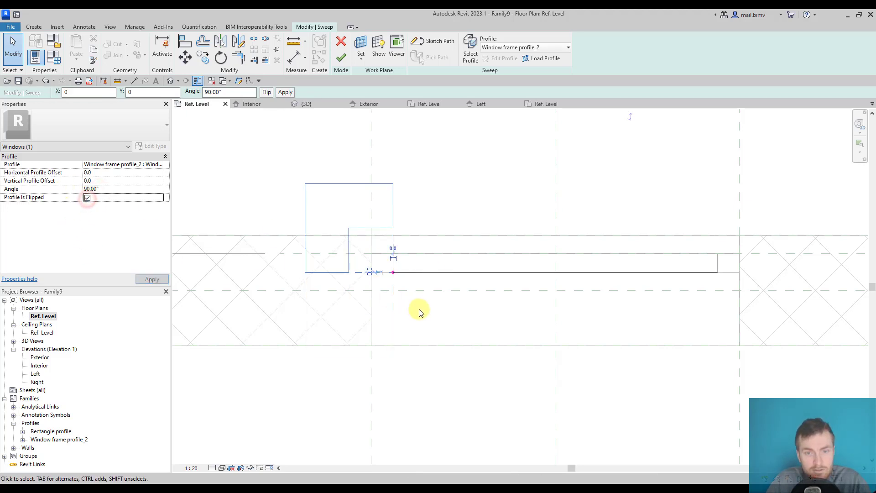
pyautogui.click(106, 189)
pyautogui.write('180')
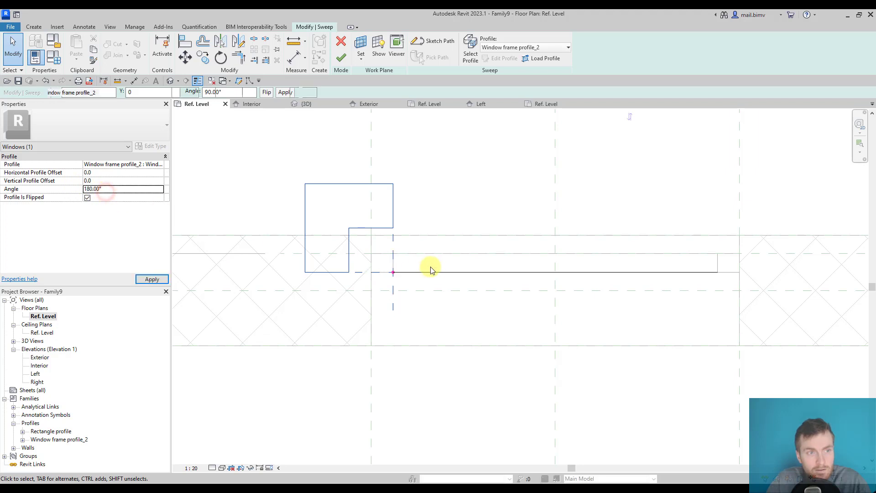
pyautogui.doubleClick(118, 188)
pyautogui.write('270')
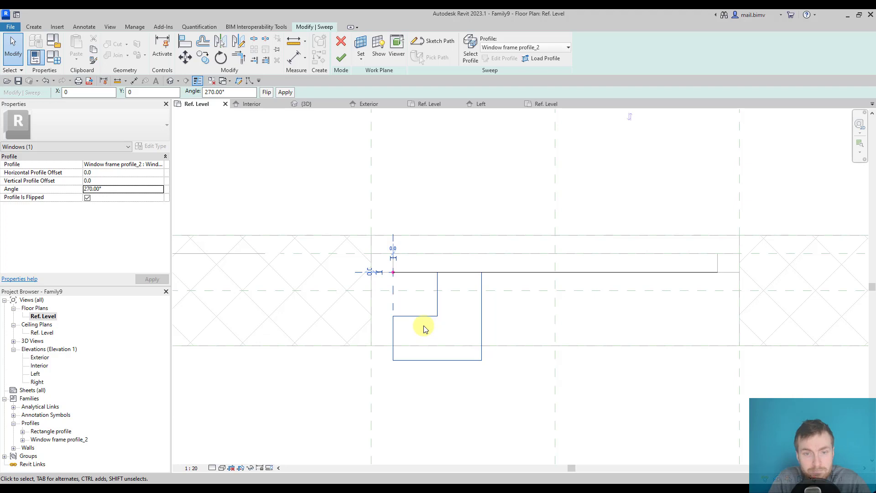
pyautogui.moveTo(411, 333); pyautogui.dragTo(481, 342, button='middle')
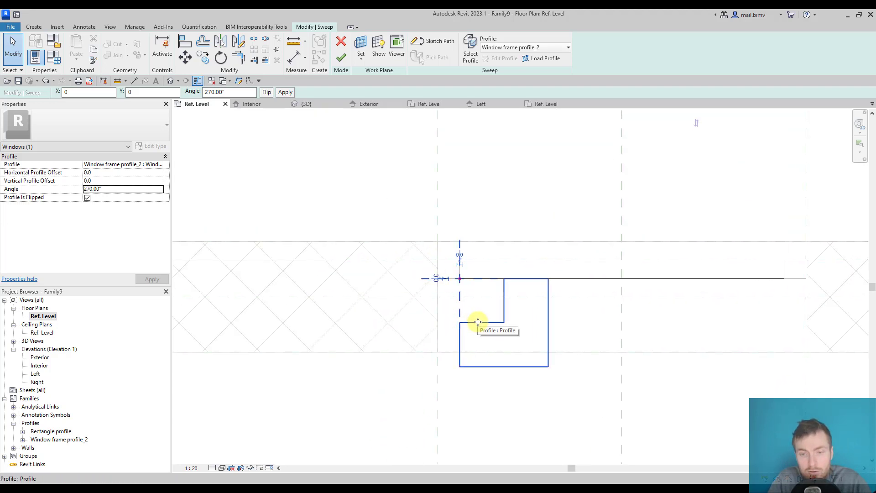
pyautogui.click(512, 366)
# - Verify the profile's 270° angle and complete the frame sweep
pyautogui.click(505, 325)
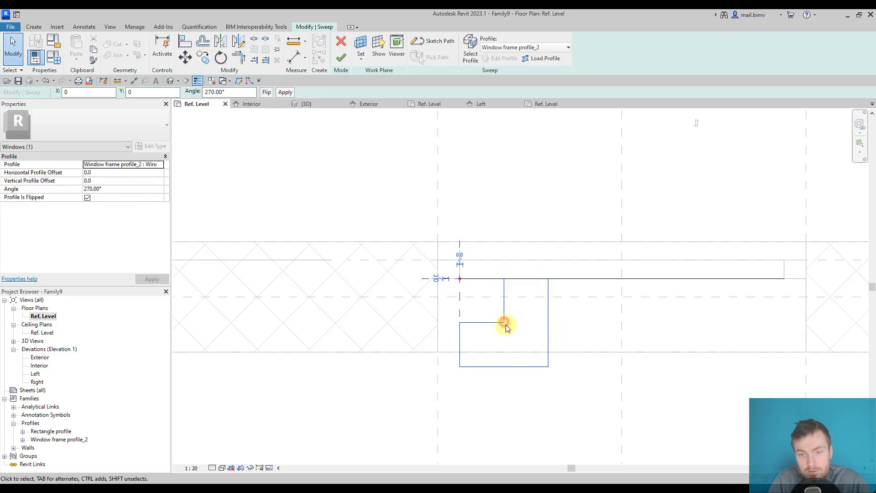
pyautogui.scroll(5, 505, 324)
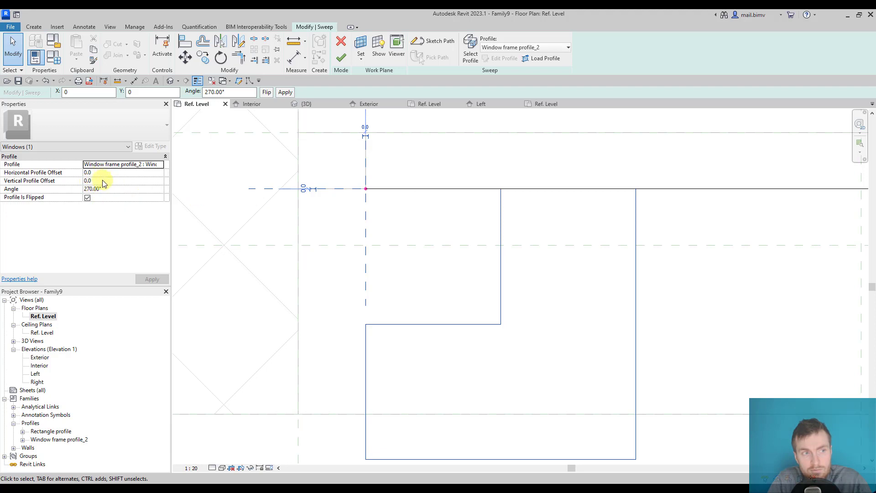
pyautogui.scroll(-2, 307, 217)
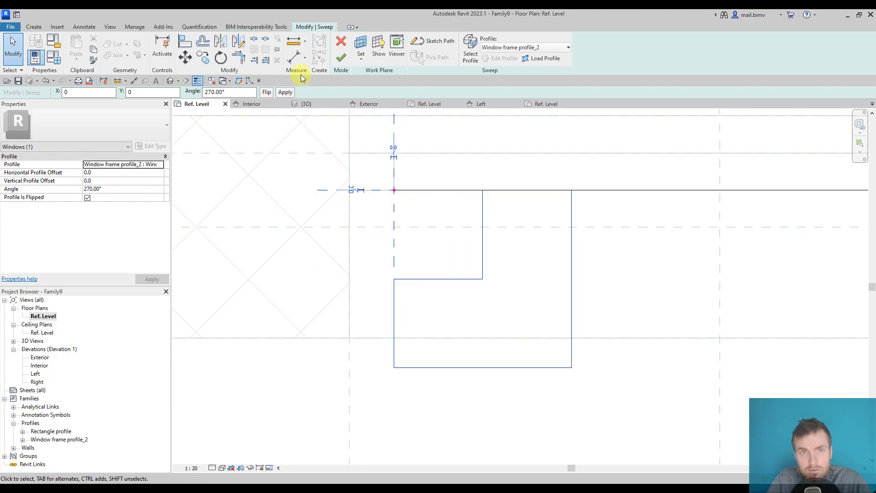
pyautogui.click(341, 57)
pyautogui.scroll(-1, 466, 292)
# - Move the whole profile so its notch corner sits on the reference-plane intersection
pyautogui.moveTo(463, 290); pyautogui.dragTo(440, 289, button='middle')
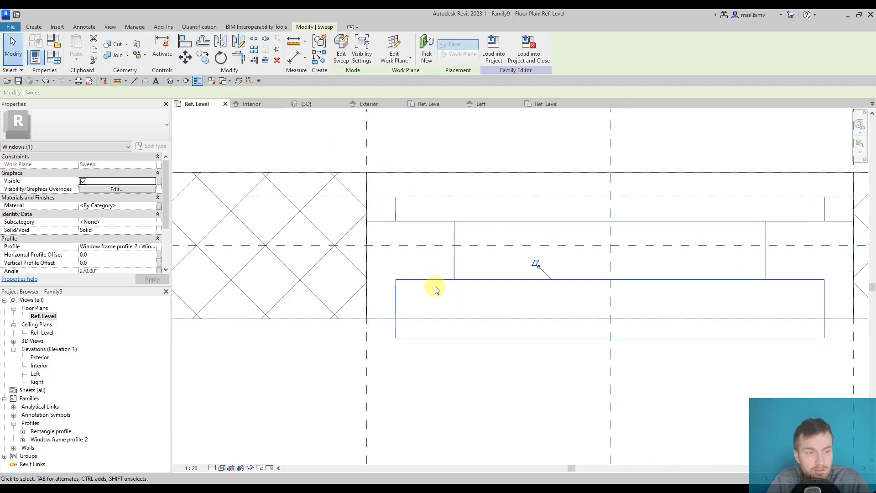
pyautogui.click(548, 105)
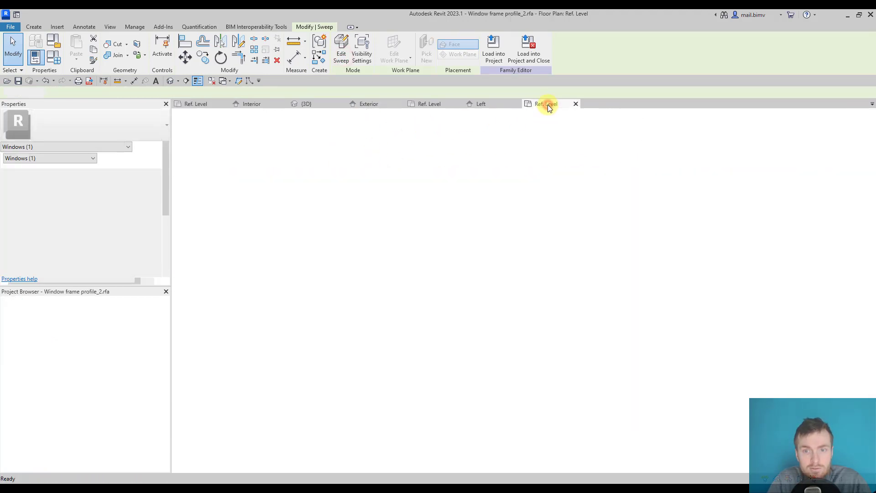
pyautogui.moveTo(272, 156); pyautogui.dragTo(680, 445)
pyautogui.click(185, 57)
pyautogui.click(445, 319)
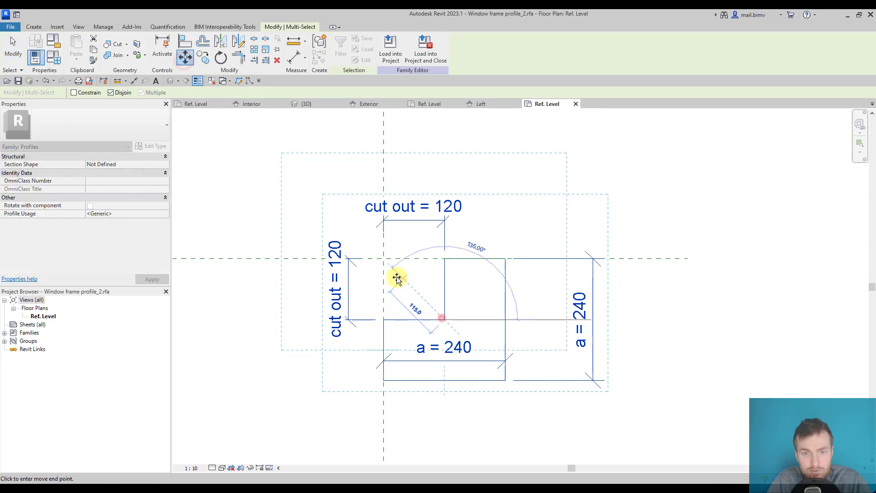
pyautogui.click(382, 260)
pyautogui.moveTo(333, 336); pyautogui.dragTo(419, 325, button='middle')
pyautogui.moveTo(426, 318); pyautogui.dragTo(426, 364)
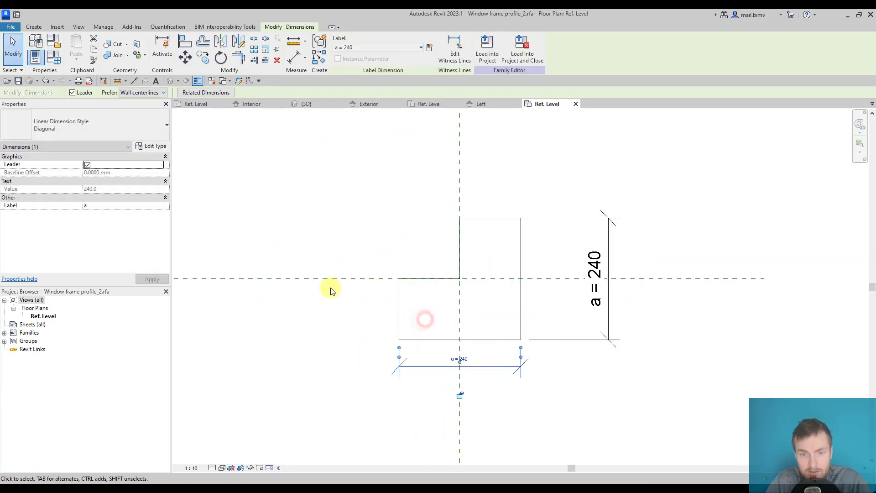
# - Add two 120 notch dimensions, horizontal above and vertical left of the profile
pyautogui.press('d')
pyautogui.press('i')
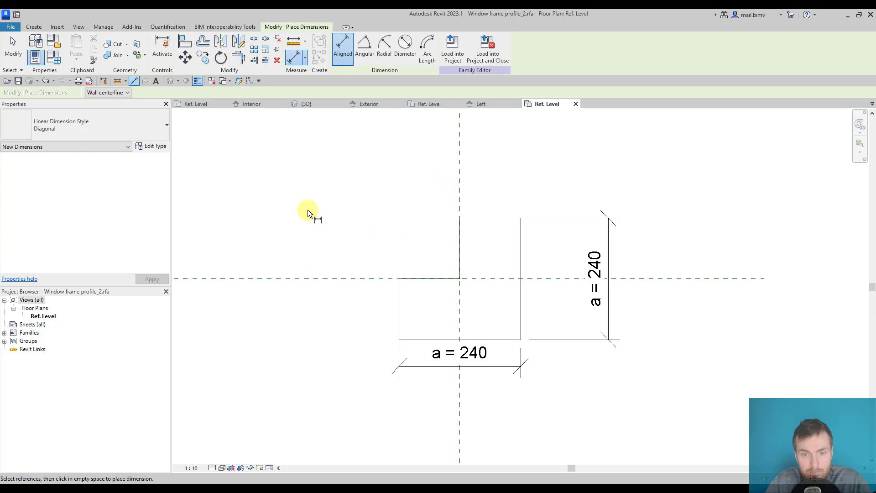
pyautogui.click(396, 314)
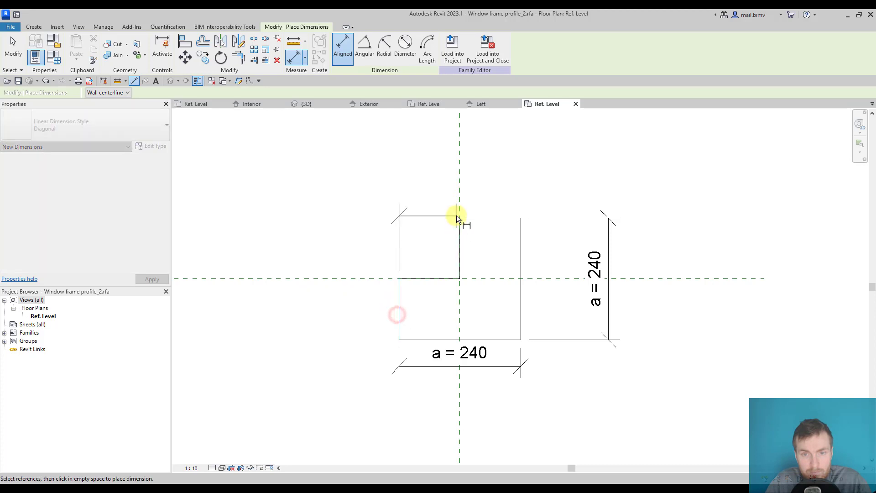
pyautogui.click(458, 247)
pyautogui.click(418, 164)
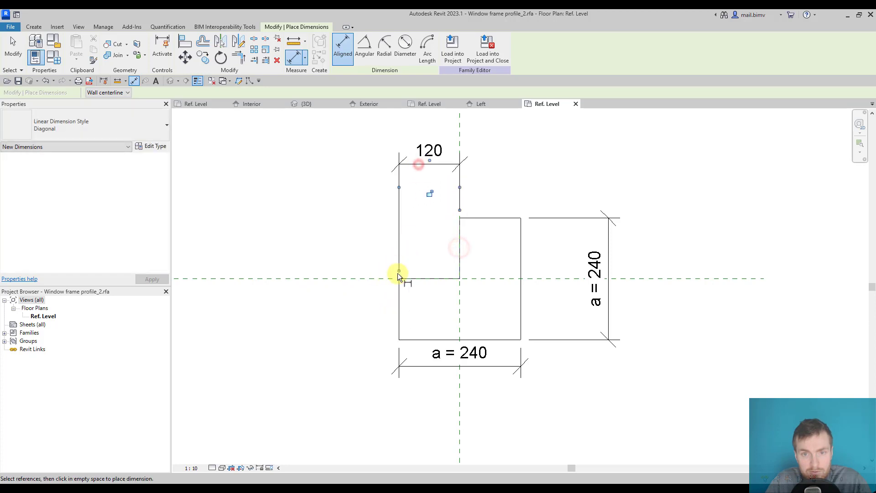
pyautogui.click(430, 279)
pyautogui.click(489, 219)
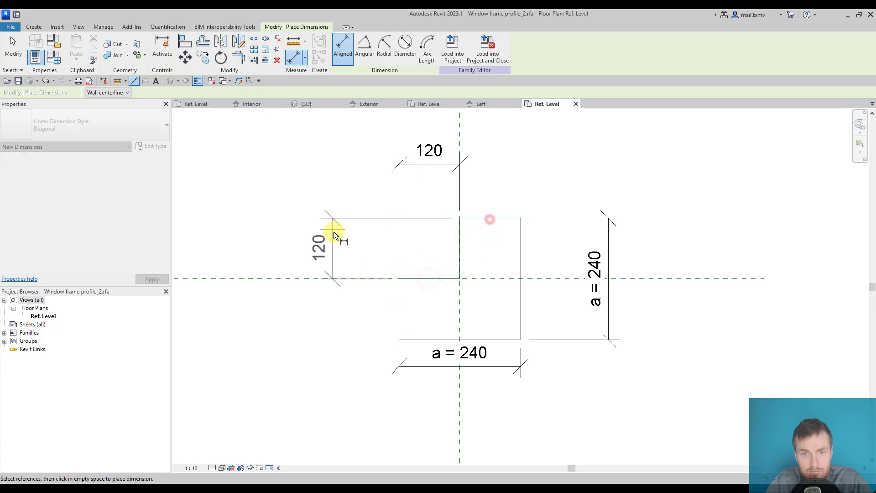
pyautogui.click(340, 234)
pyautogui.press('Escape')
pyautogui.press('Escape')
# - Label both 120 notch dimensions 'cut out' and reload the profile into the window family
pyautogui.click(327, 264)
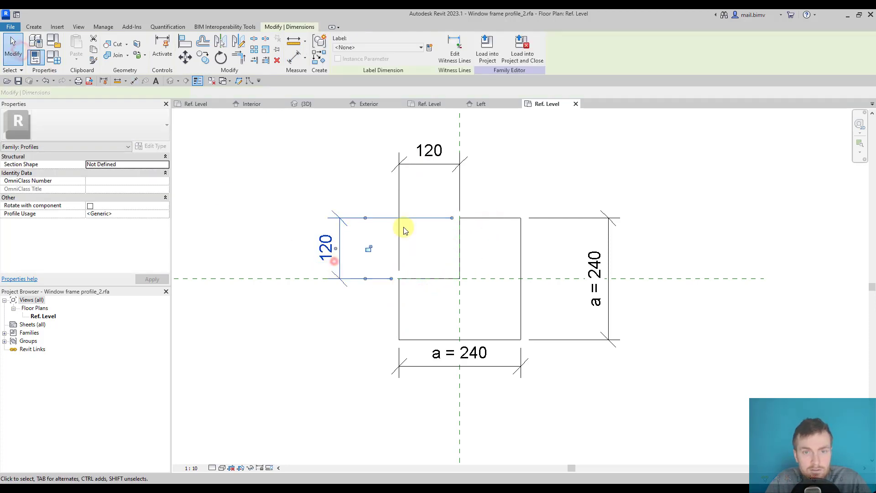
pyautogui.keyDown('ctrl'); pyautogui.click(405, 162); pyautogui.keyUp('ctrl')
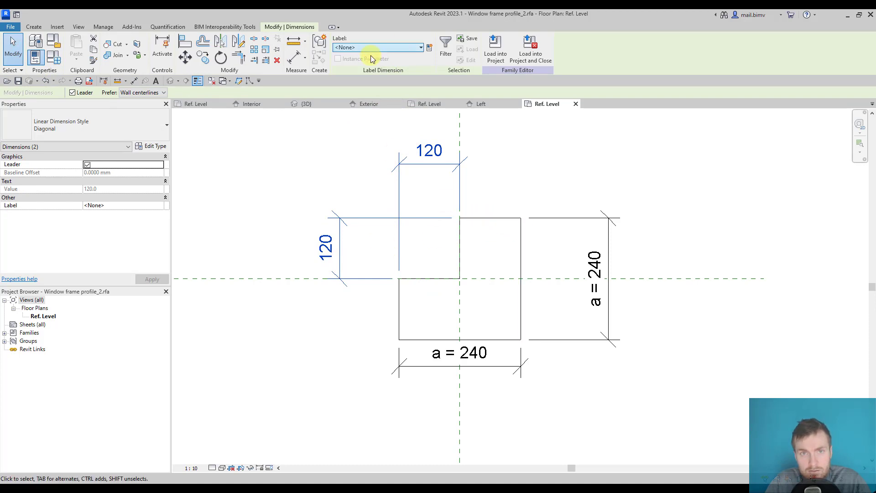
pyautogui.click(391, 47)
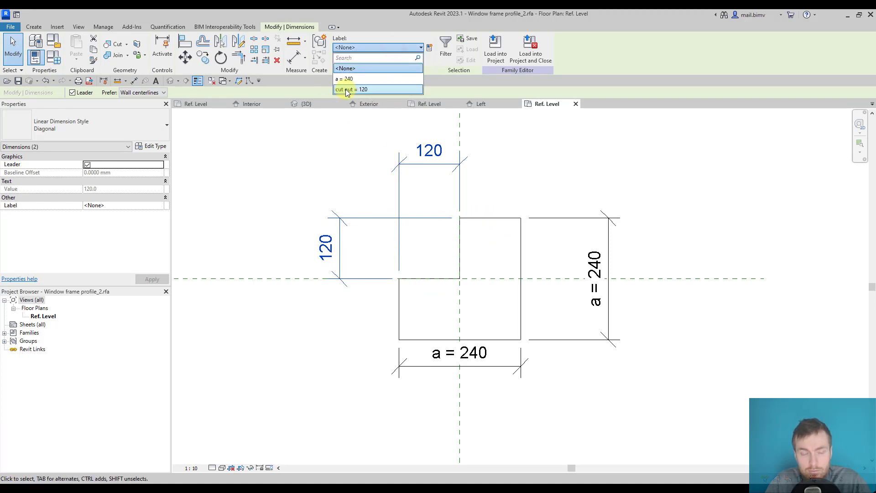
pyautogui.click(347, 89)
pyautogui.click(276, 197)
pyautogui.scroll(-2, 315, 198)
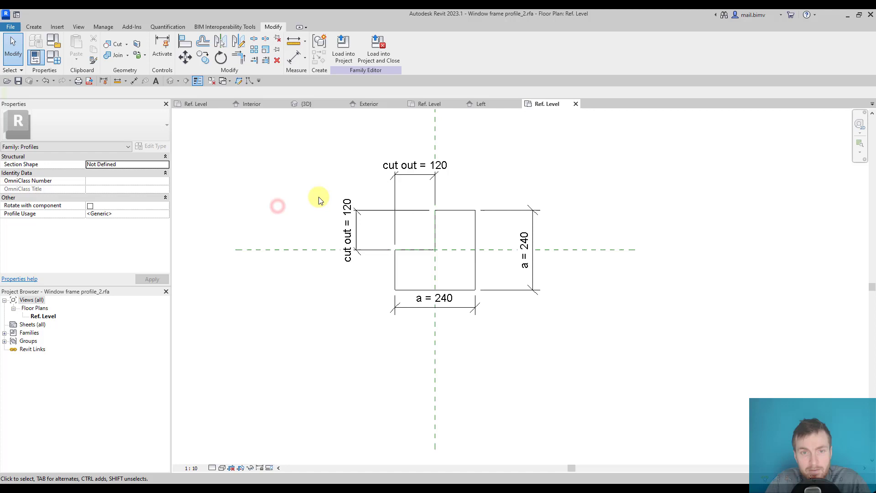
pyautogui.click(347, 59)
# - Load the edited profile into Family9, overwriting the existing version so the frame sweep updates
pyautogui.click(415, 320)
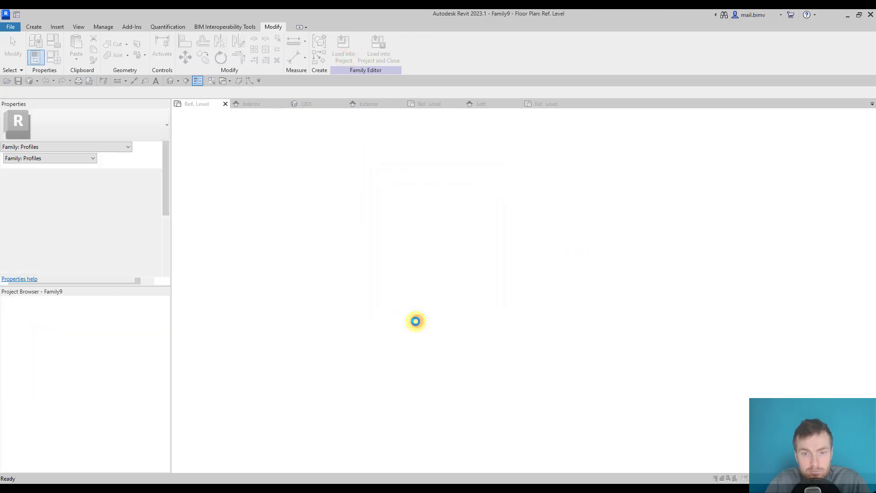
pyautogui.click(383, 233)
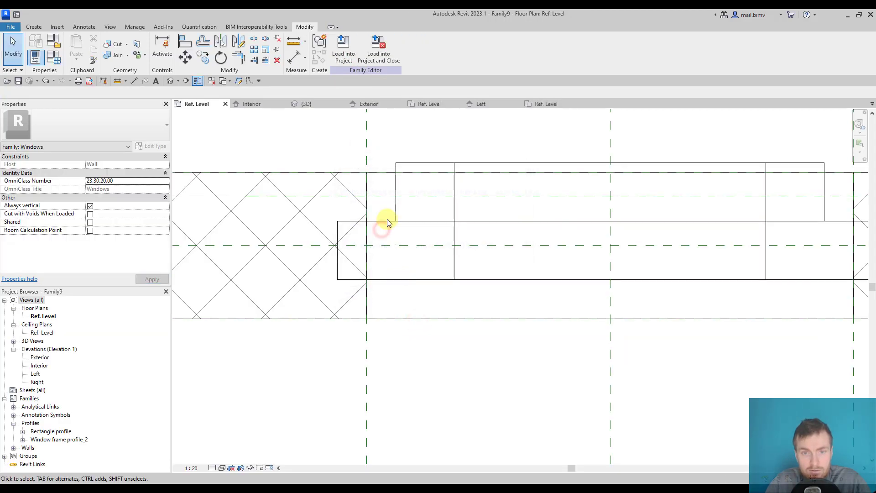
pyautogui.click(397, 192)
pyautogui.scroll(-3, 319, 246)
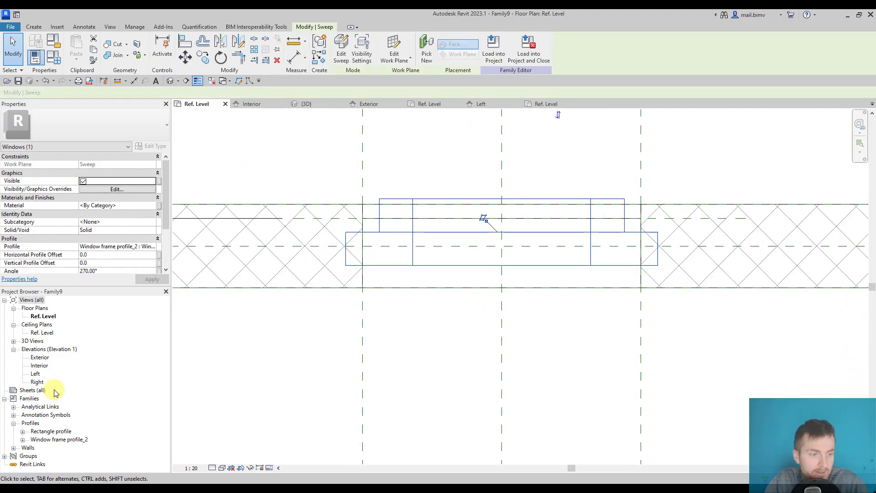
pyautogui.click(33, 440)
# - Locate the Window frame profile_2 type under Families > Profiles in the Project Browser
pyautogui.click(23, 440)
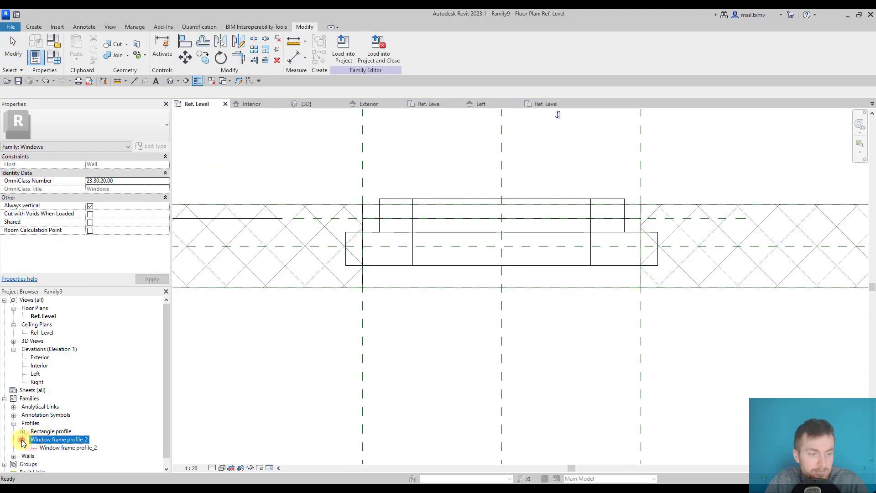
pyautogui.click(51, 441)
pyautogui.rightClick(51, 442)
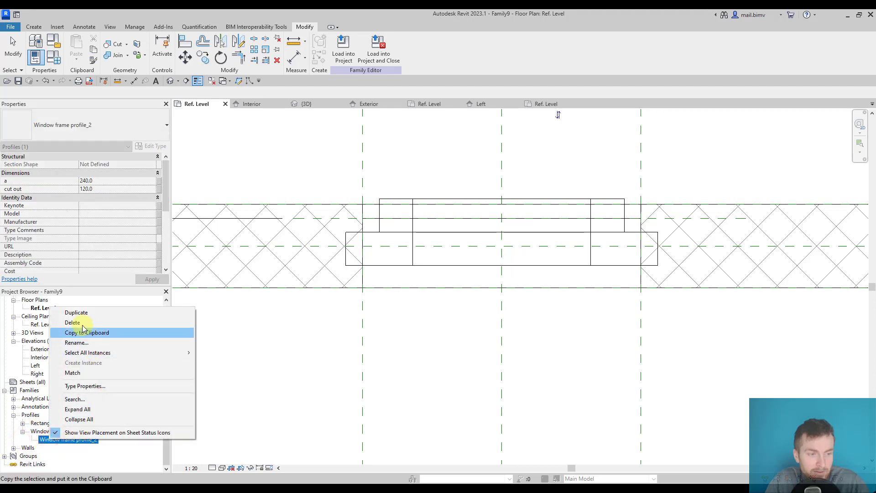
pyautogui.click(48, 441)
pyautogui.click(45, 439)
pyautogui.click(121, 450)
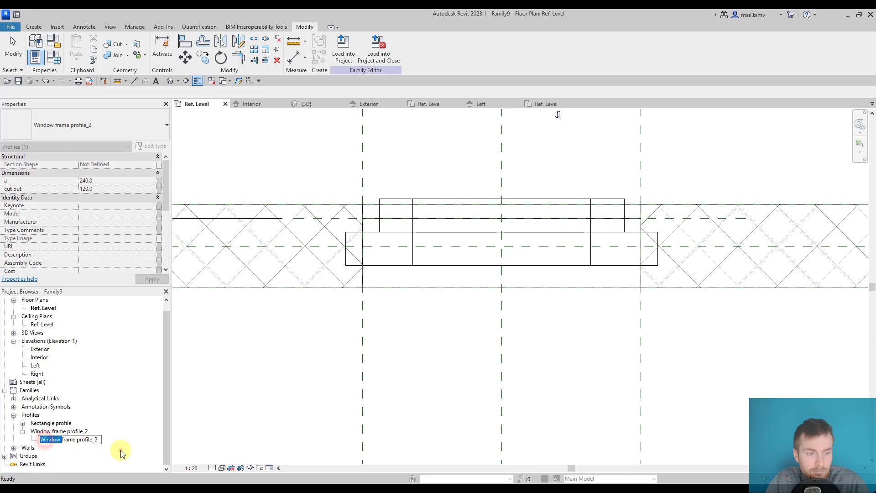
# - Link the profile type's a dimension (240) to a new 'Window frame width' family parameter
pyautogui.doubleClick(74, 441)
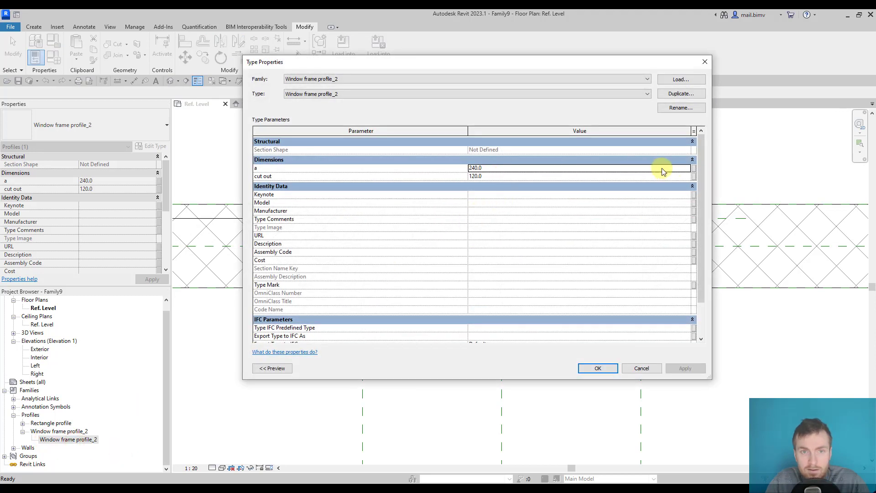
pyautogui.click(695, 168)
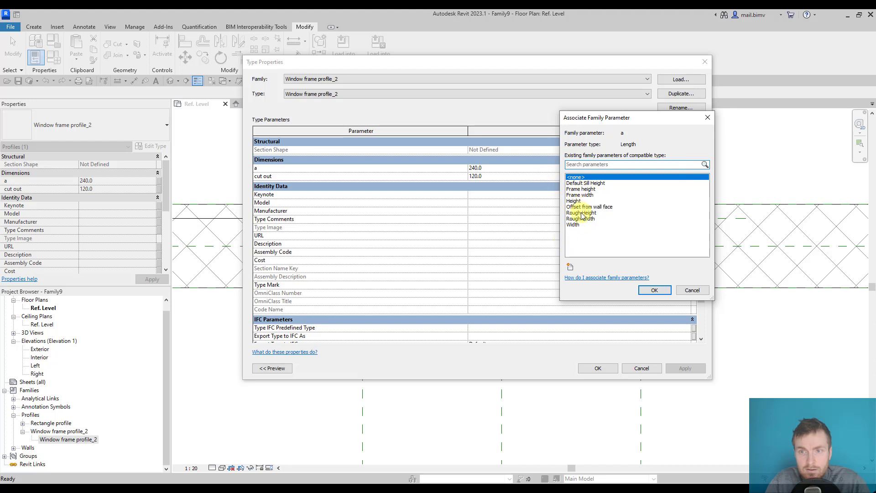
pyautogui.click(570, 267)
pyautogui.write('Wi')
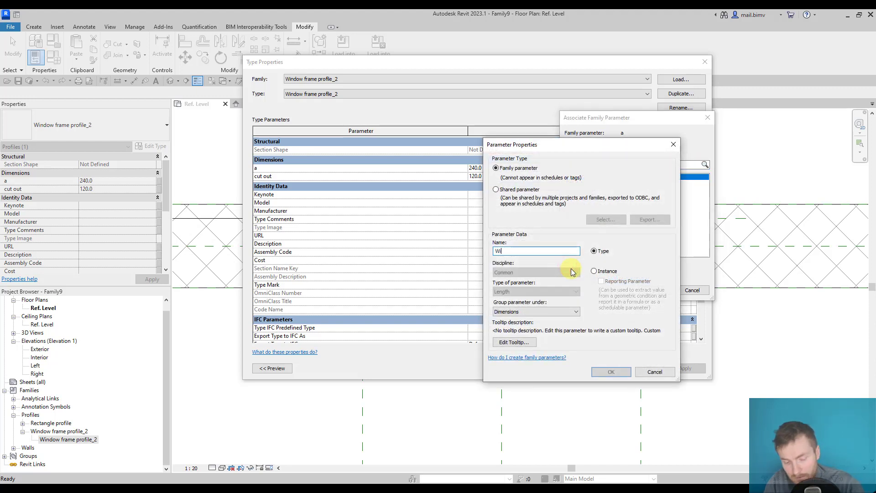
pyautogui.write('ndow frame w')
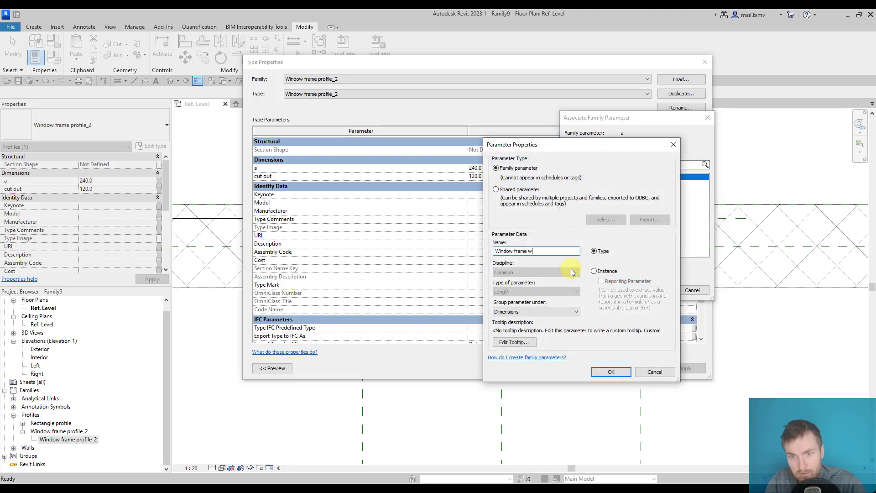
pyautogui.write('idth')
pyautogui.click(603, 372)
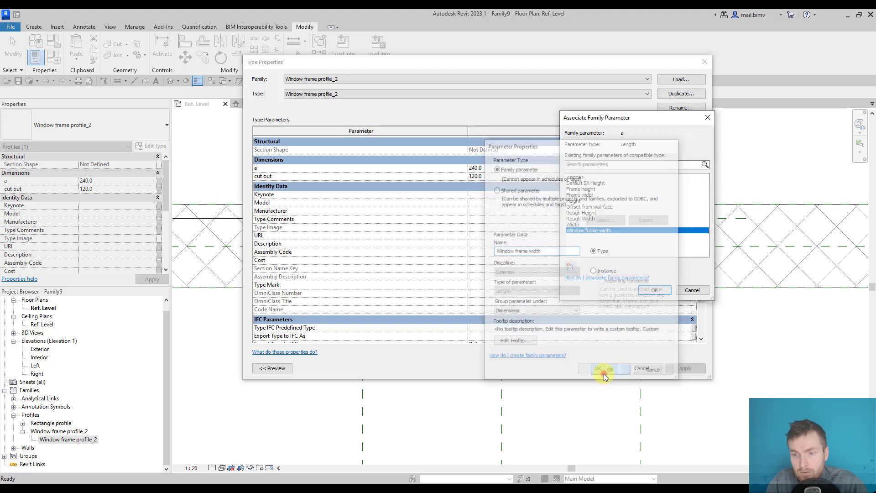
pyautogui.click(654, 292)
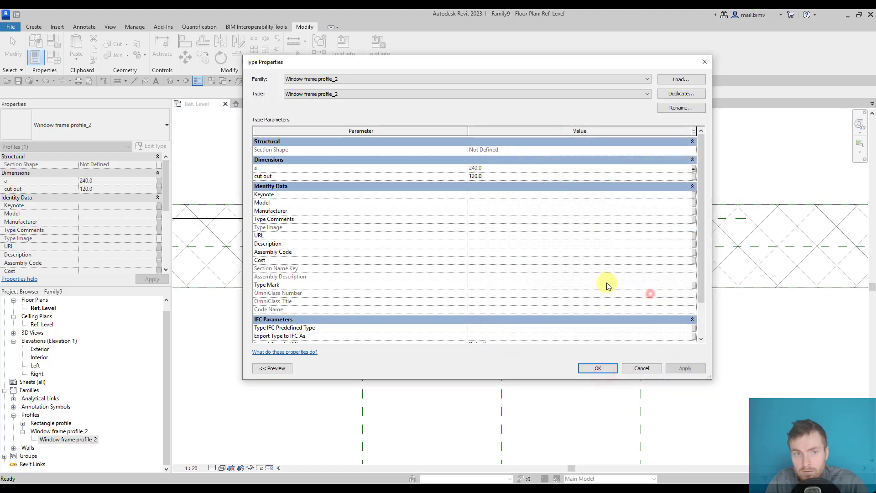
# - Link the profile's cut out dimension (120) to a new 'Frame cut out window' family parameter
pyautogui.click(694, 177)
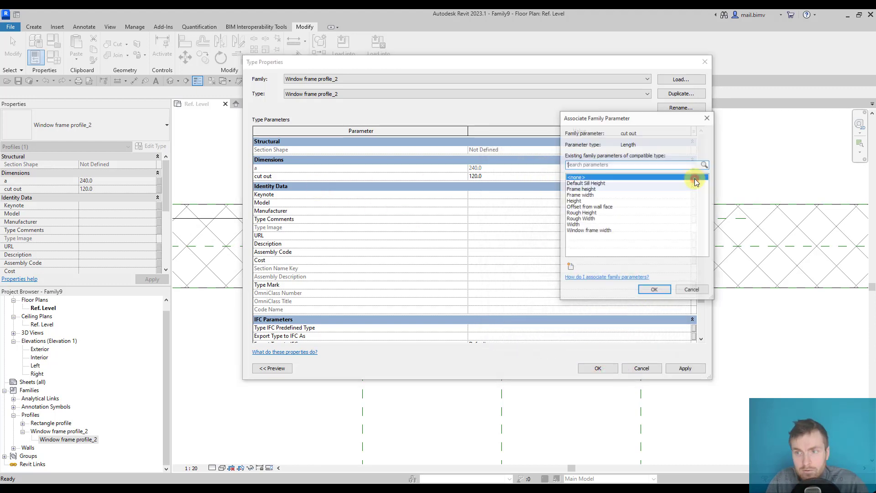
pyautogui.click(570, 270)
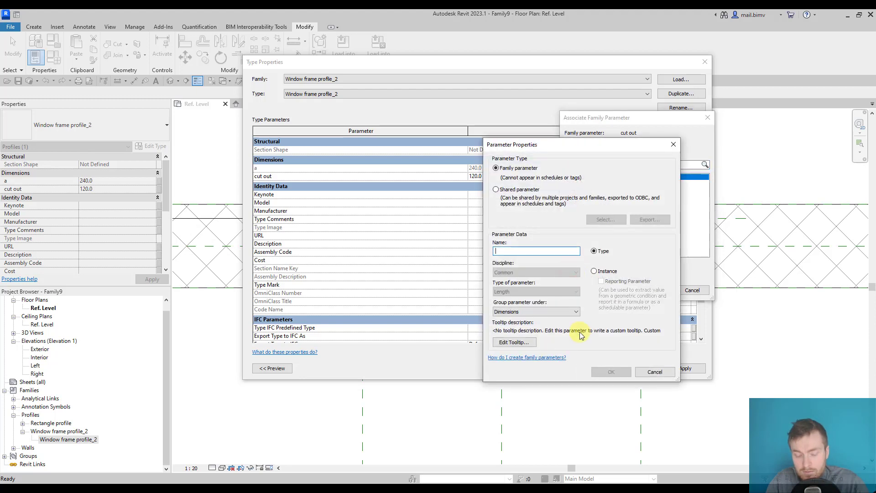
pyautogui.write('Frame cut out wid')
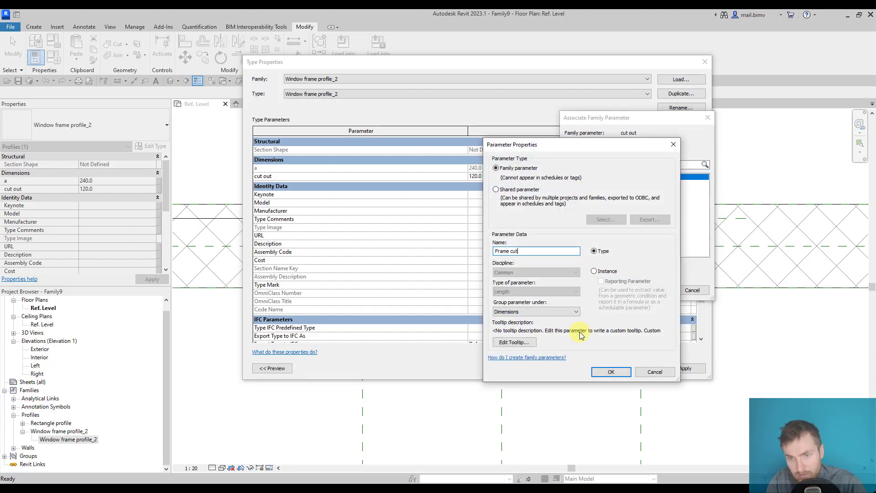
pyautogui.click(609, 372)
pyautogui.click(659, 290)
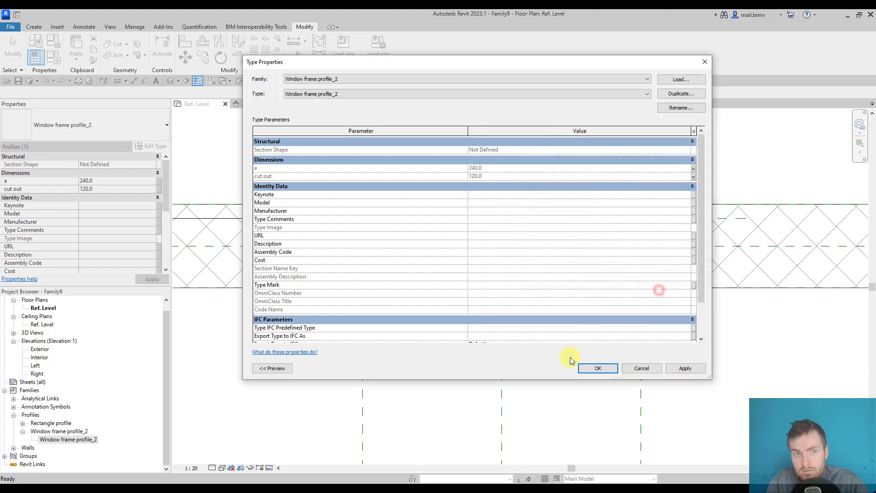
pyautogui.click(596, 368)
# - Switch the plan view's visual style to Shaded
pyautogui.click(406, 383)
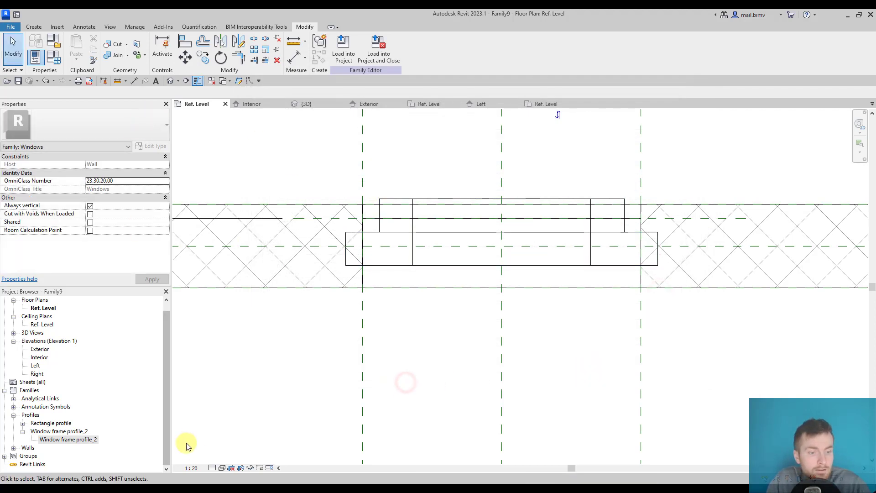
pyautogui.click(221, 468)
pyautogui.click(247, 440)
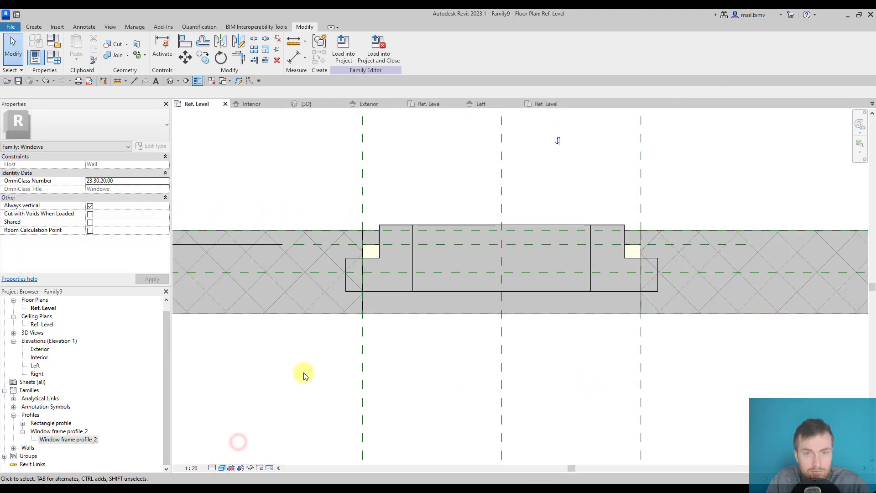
# - In Family Types, set Frame cut out window to 35 and Window frame width to 50, applying each
pyautogui.click(59, 65)
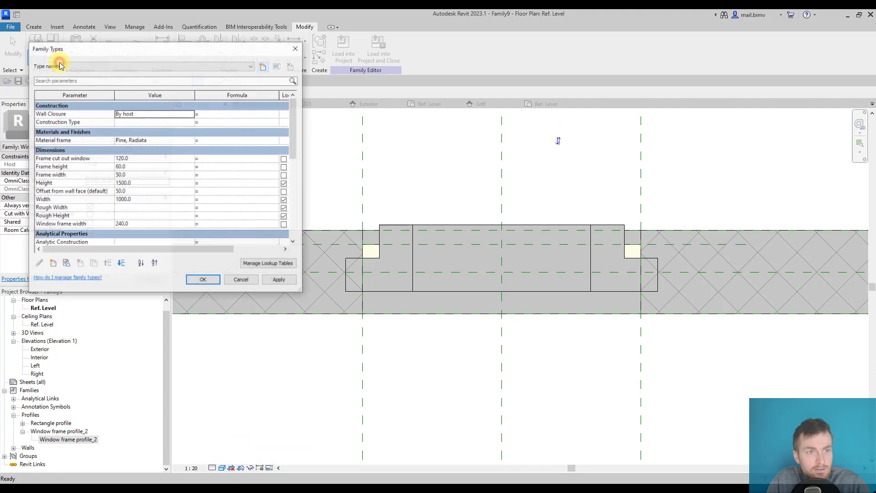
pyautogui.moveTo(45, 191)
pyautogui.mouseDown()
pyautogui.moveTo(34, 220)
pyautogui.moveTo(33, 209)
pyautogui.moveTo(50, 202)
pyautogui.mouseUp()
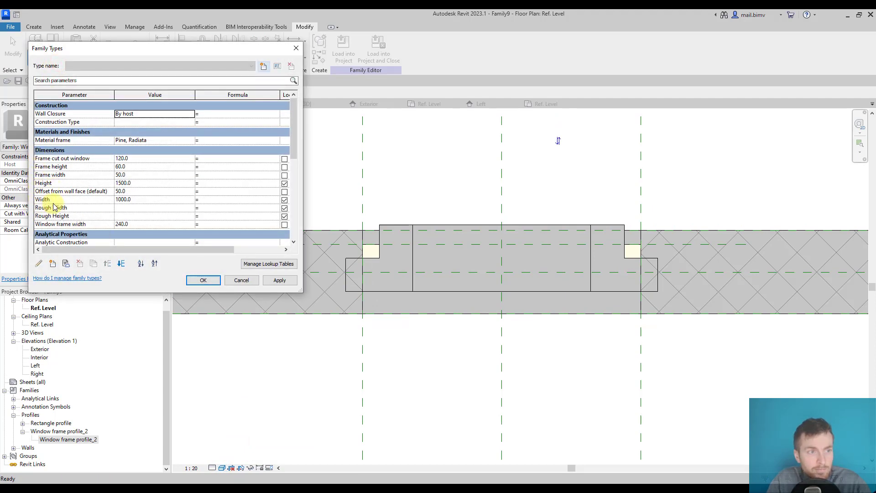
pyautogui.click(151, 157)
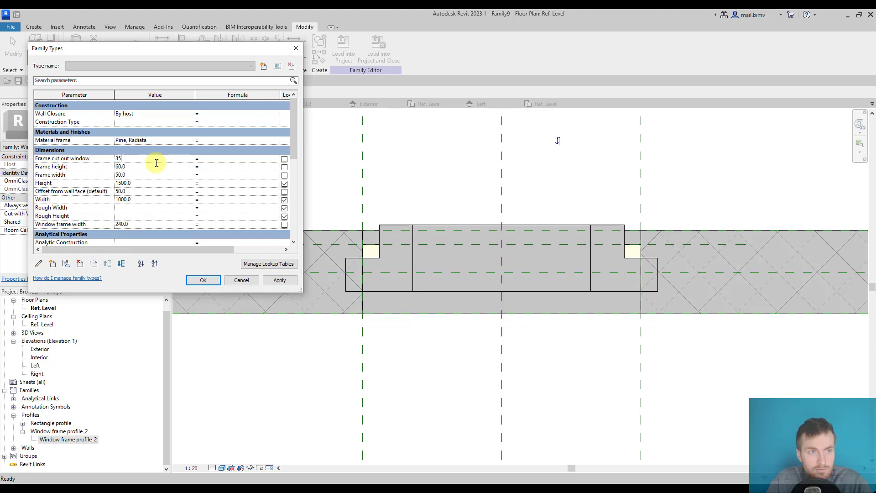
pyautogui.click(269, 282)
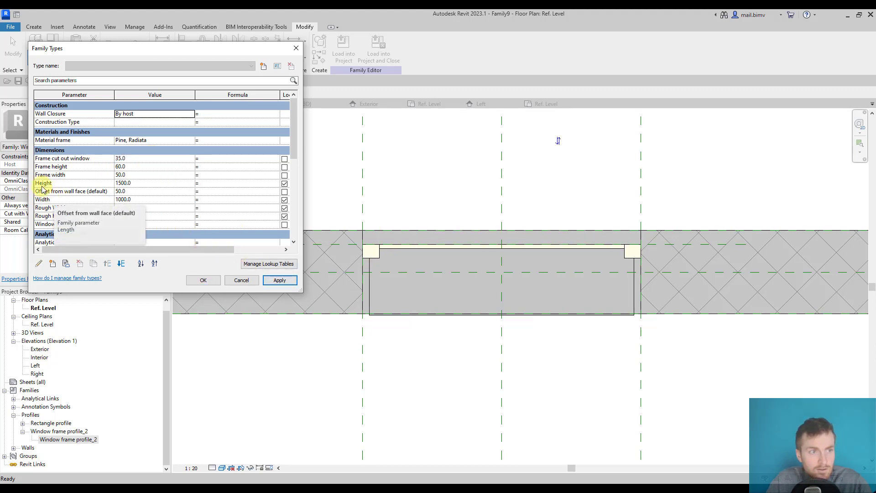
pyautogui.click(68, 224)
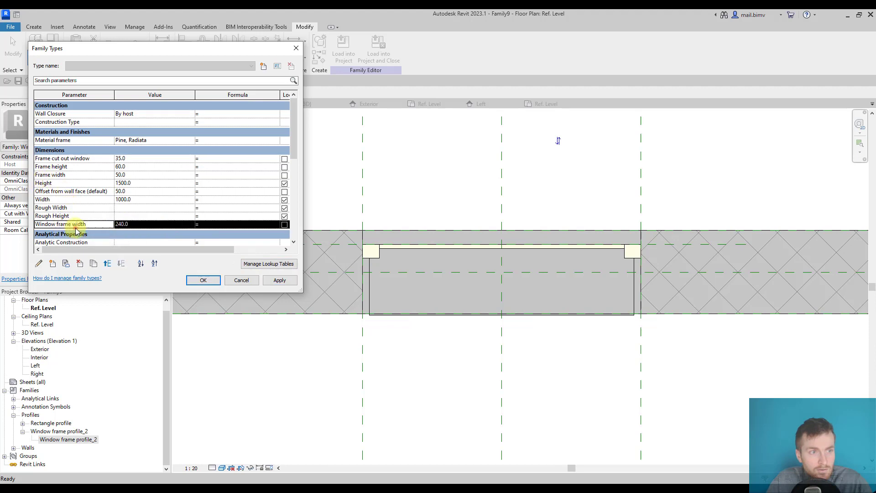
pyautogui.click(156, 225)
pyautogui.doubleClick(112, 227)
pyautogui.write('50')
pyautogui.click(279, 281)
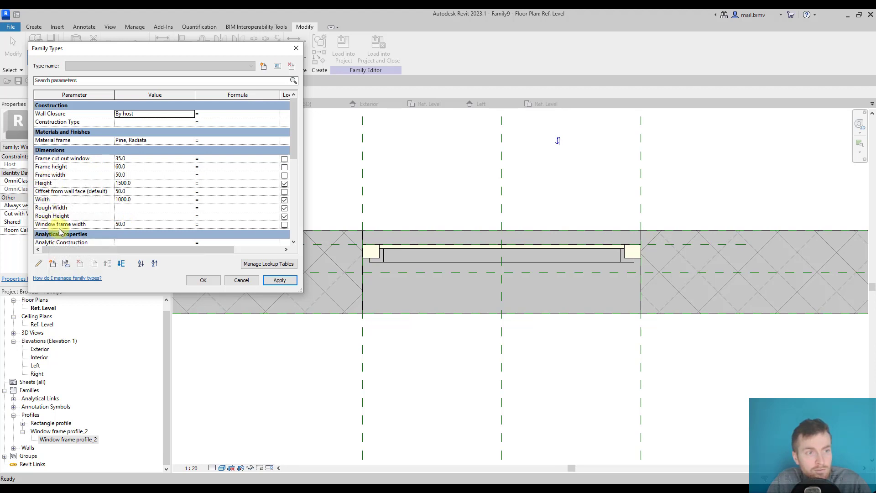
pyautogui.click(146, 226)
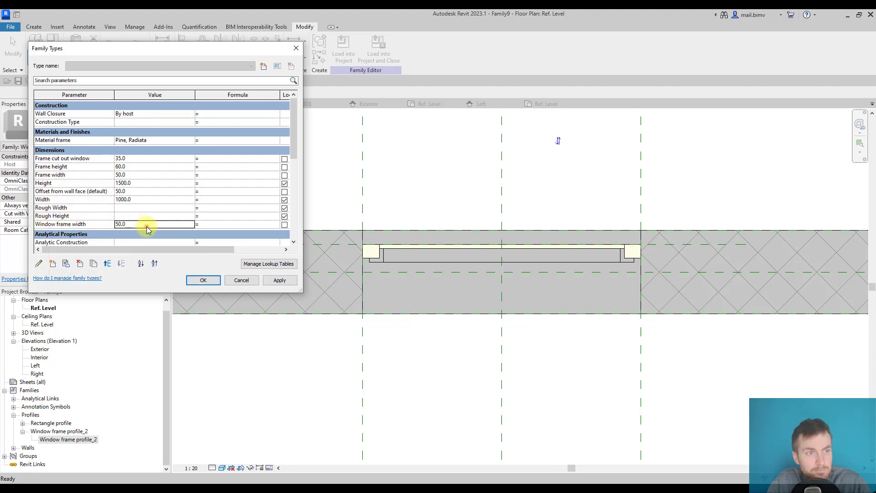
pyautogui.click(70, 174)
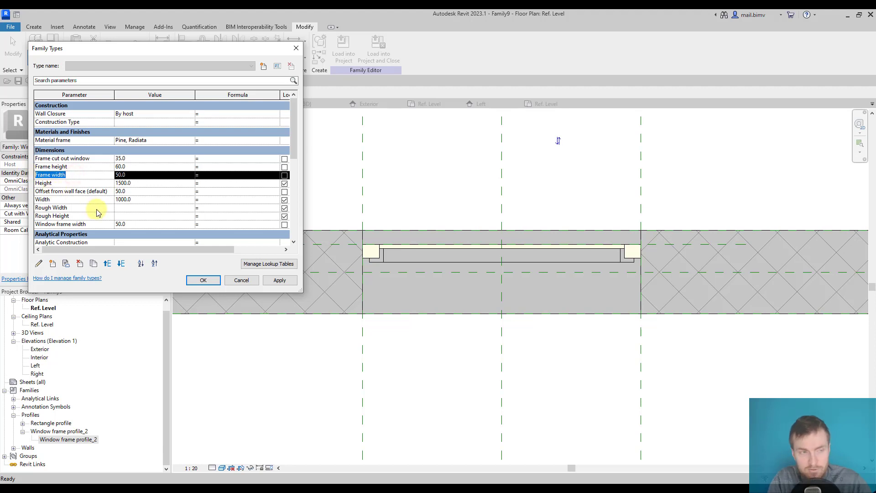
# - Give Window frame width the formula '= Frame width' and apply it
pyautogui.click(136, 224)
pyautogui.click(221, 225)
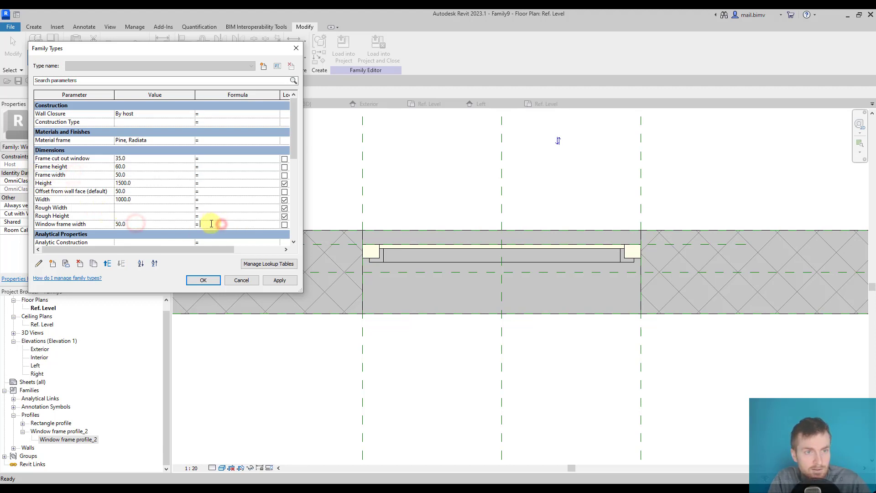
pyautogui.click(276, 280)
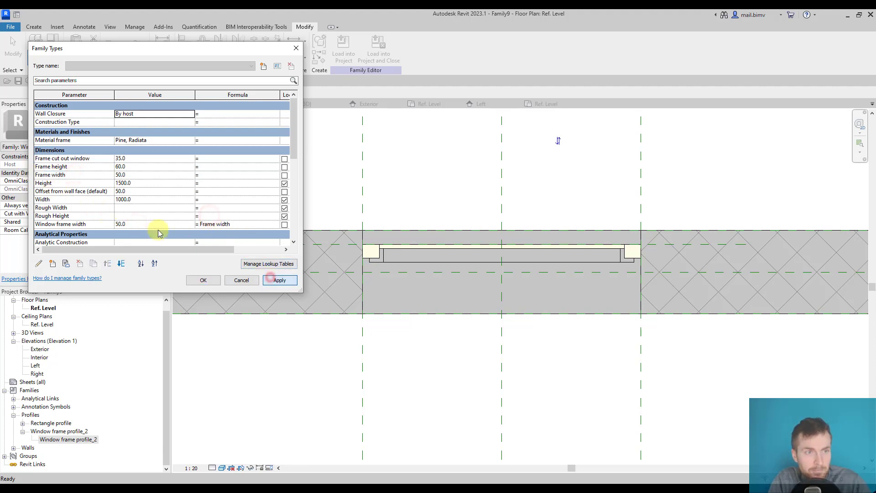
pyautogui.click(120, 158)
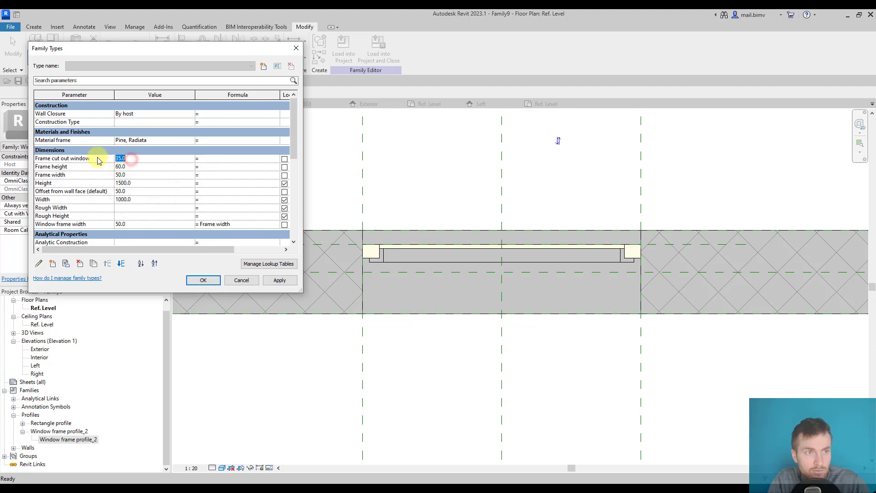
# - Set Frame cut out window's formula to 'Window frame width - 25 mm' and apply it
pyautogui.click(245, 224)
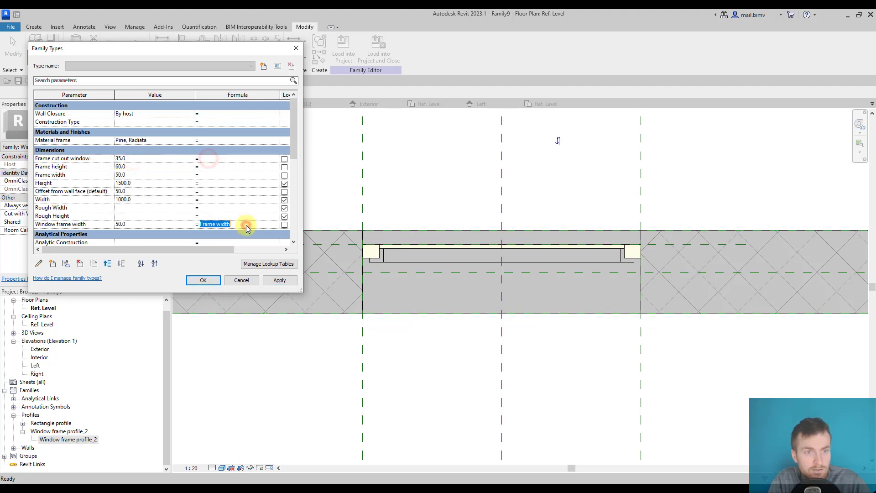
pyautogui.click(104, 224)
pyautogui.moveTo(95, 224); pyautogui.dragTo(12, 224)
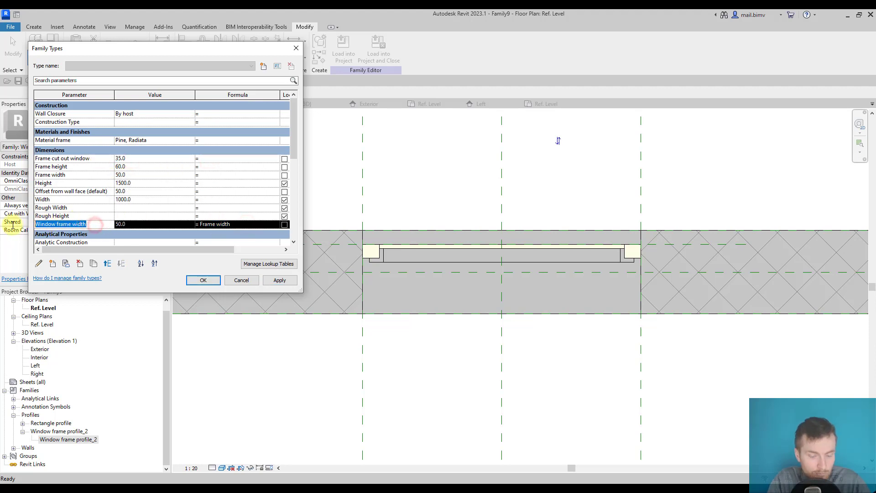
pyautogui.hotkey('ctrl', 'c')
pyautogui.click(211, 159)
pyautogui.hotkey('ctrl', 'v')
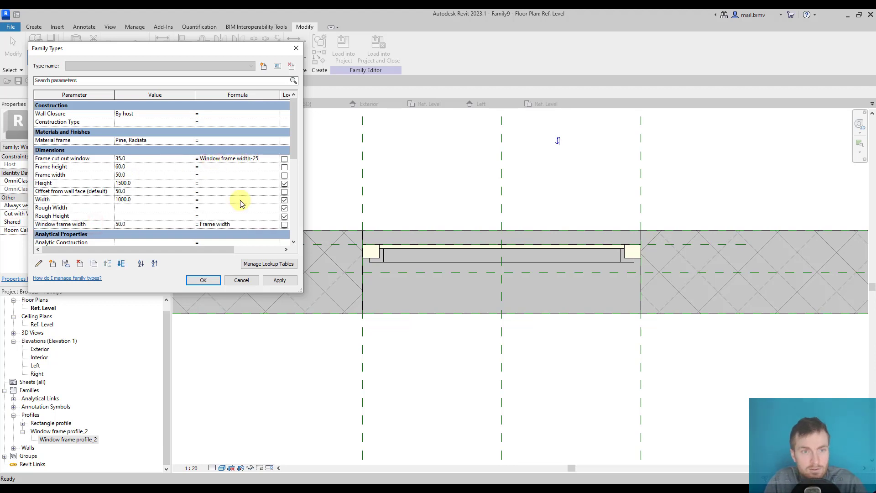
pyautogui.click(269, 281)
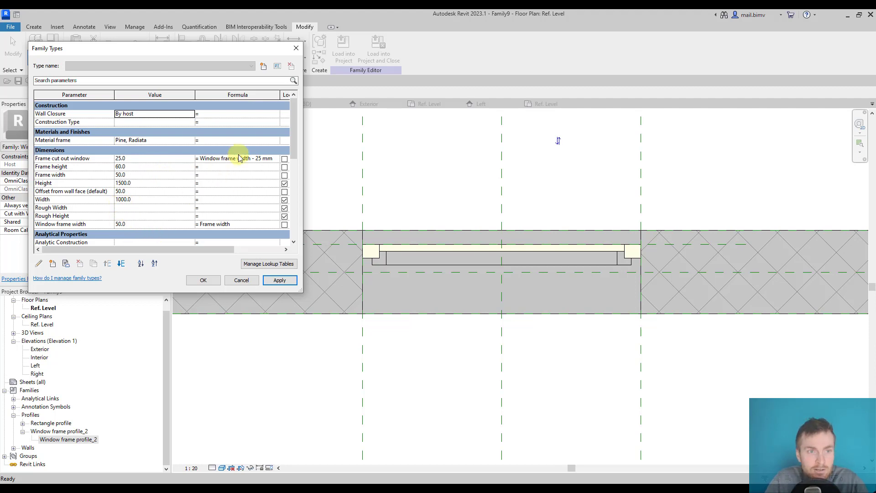
# - Review both formulas and enlarge the Family Types dialog to show more rows
pyautogui.click(203, 158)
pyautogui.moveTo(204, 158); pyautogui.dragTo(267, 160)
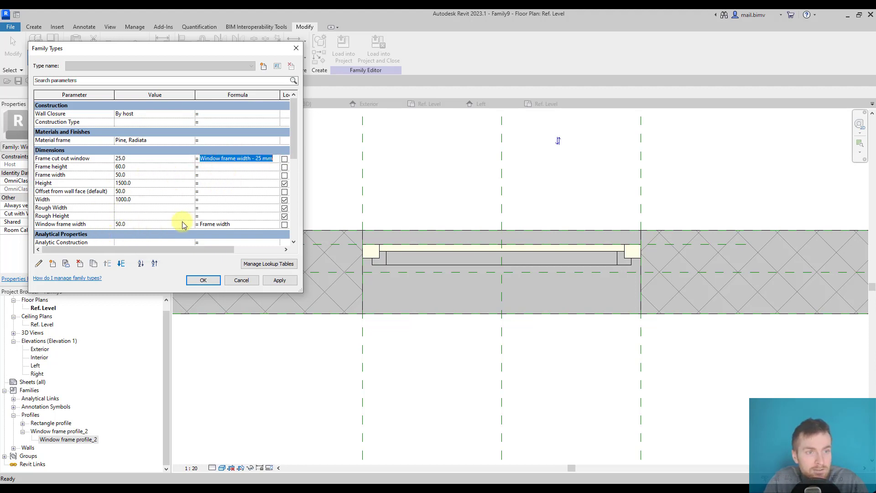
pyautogui.click(219, 224)
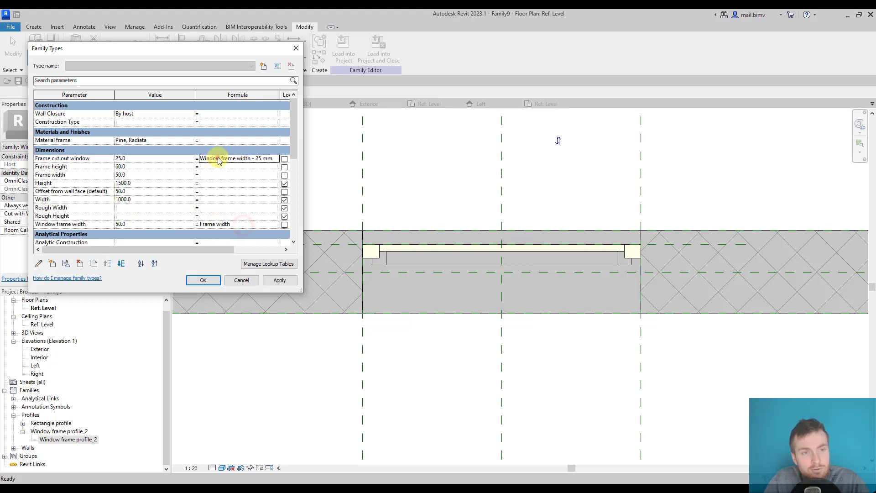
pyautogui.click(91, 158)
pyautogui.moveTo(93, 158); pyautogui.dragTo(31, 157)
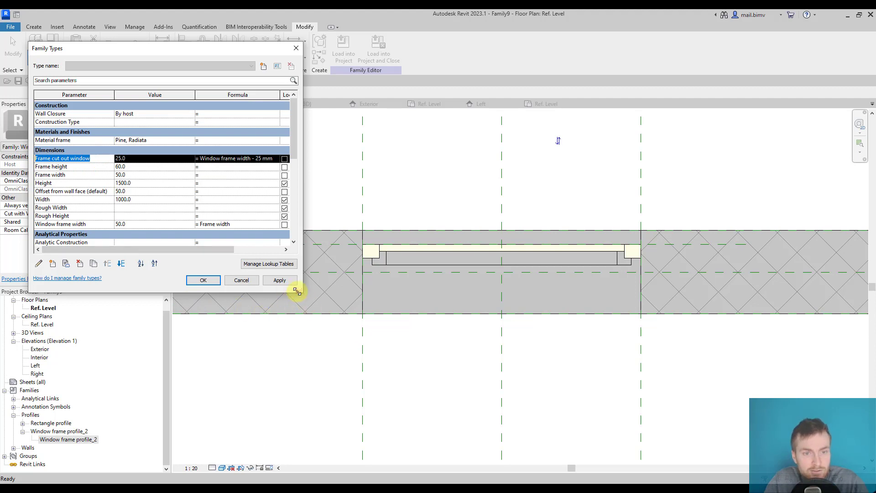
pyautogui.moveTo(297, 290); pyautogui.dragTo(501, 447)
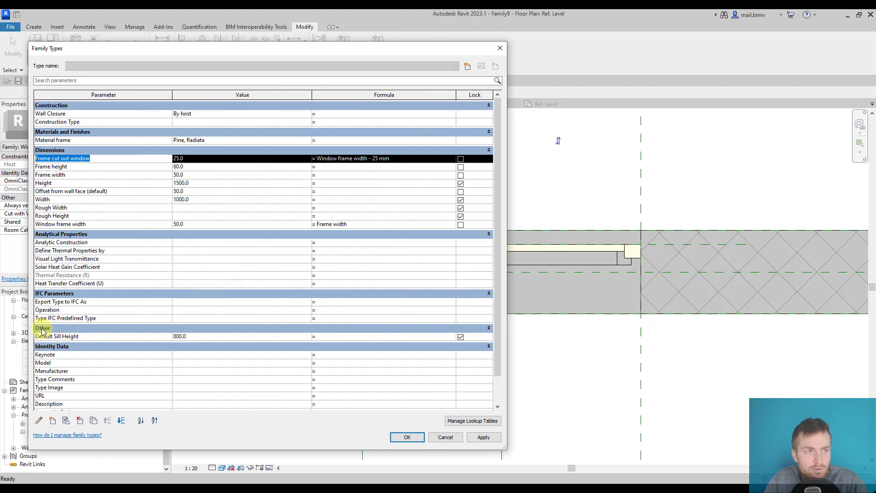
# - Move the Frame cut out window parameter into the Other group
pyautogui.click(55, 159)
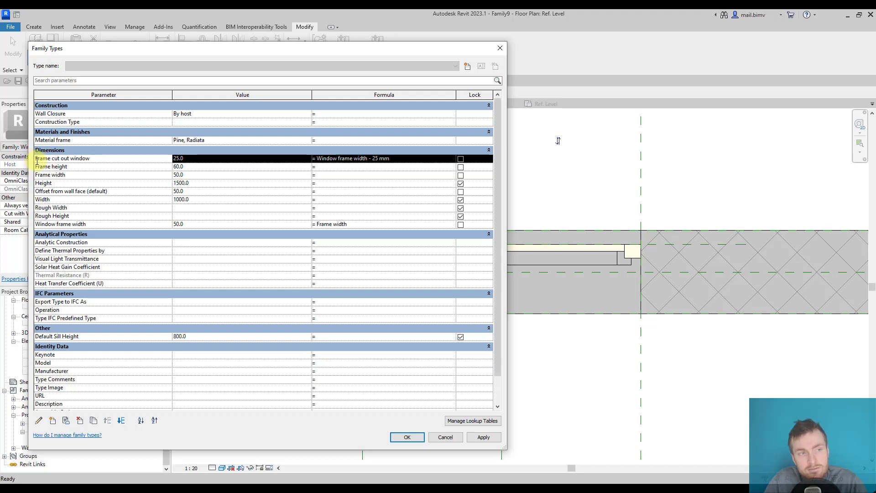
pyautogui.click(47, 159)
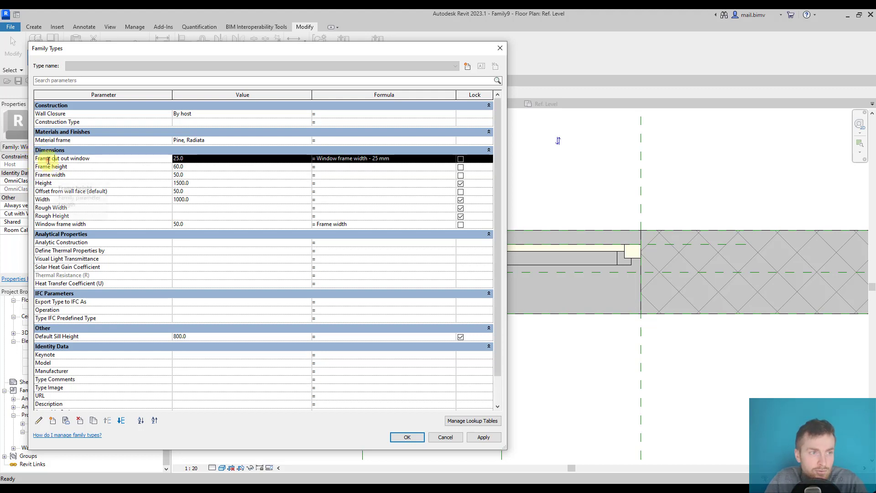
pyautogui.click(39, 425)
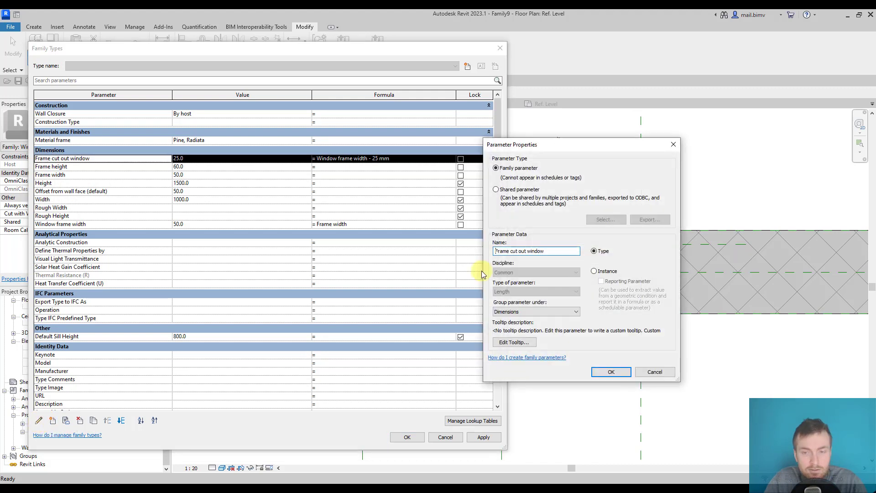
pyautogui.click(514, 312)
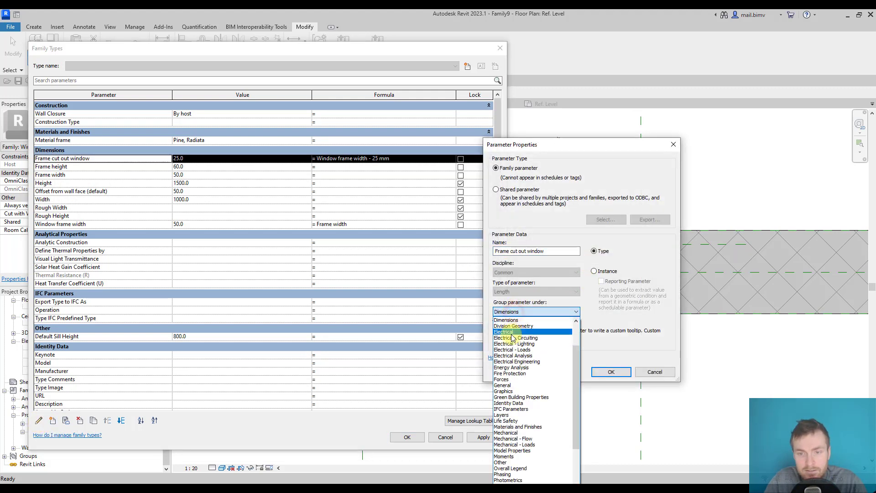
pyautogui.scroll(-4, 516, 376)
pyautogui.click(512, 399)
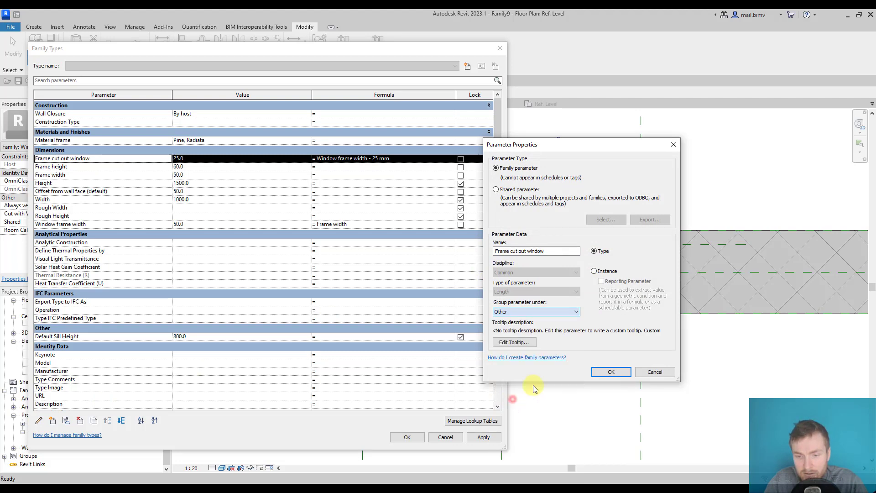
pyautogui.click(610, 372)
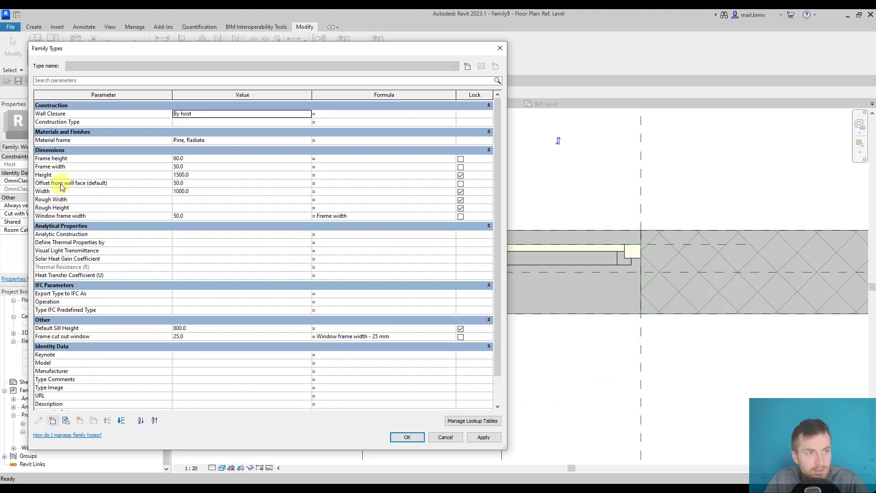
# - Move the Window frame width parameter into the Other group as well
pyautogui.click(57, 218)
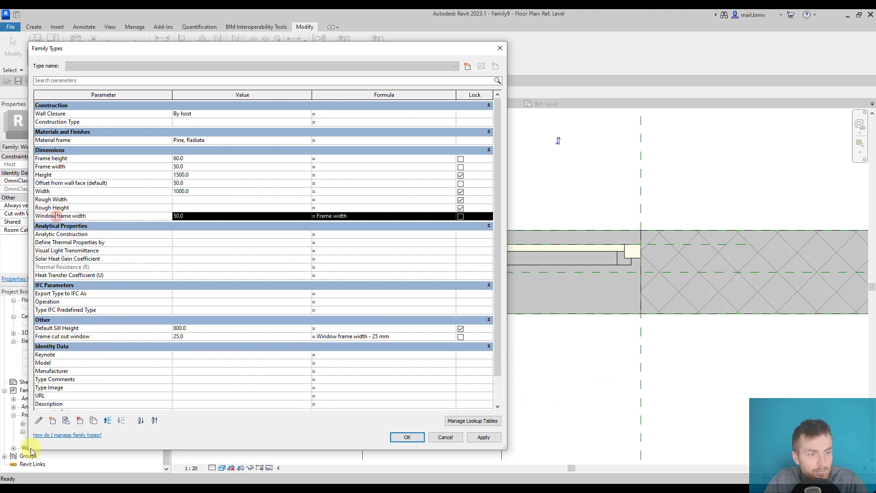
pyautogui.click(37, 420)
pyautogui.click(521, 312)
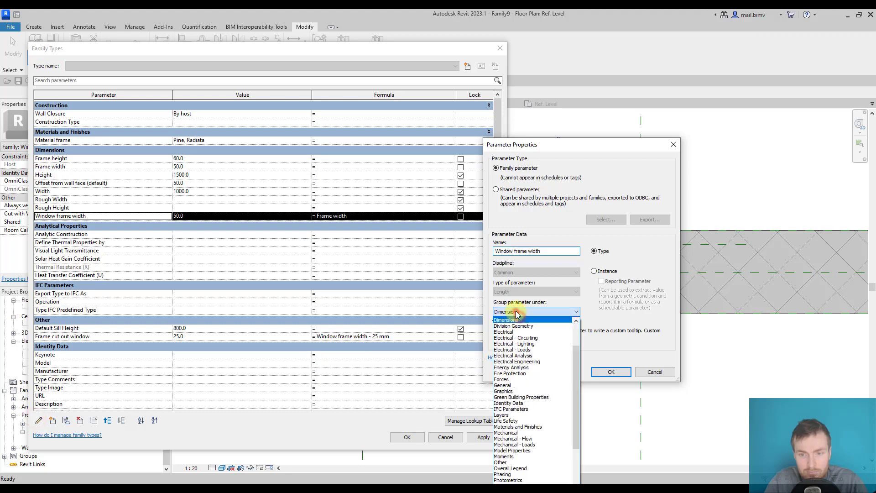
pyautogui.click(513, 462)
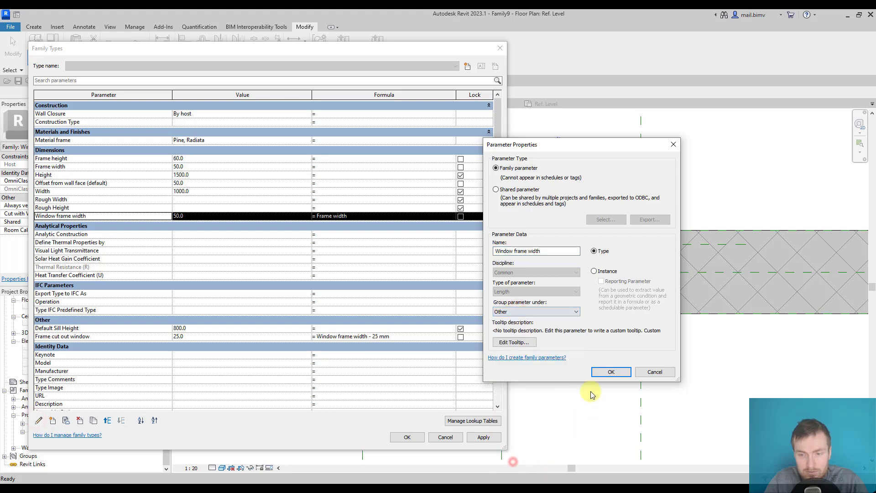
pyautogui.click(611, 372)
pyautogui.click(47, 201)
pyautogui.click(60, 202)
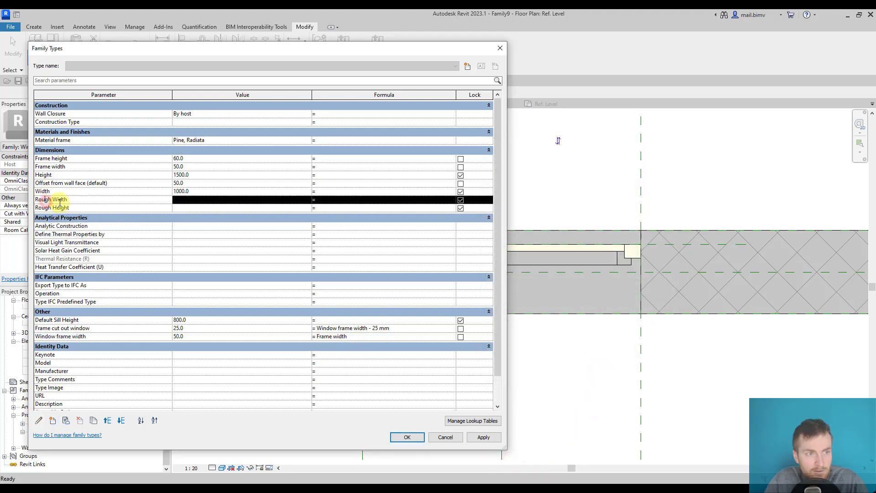
# - Expand the Dimensions group and give Rough Width the formula '= Width'
pyautogui.moveTo(55, 201); pyautogui.dragTo(49, 178)
pyautogui.click(53, 150)
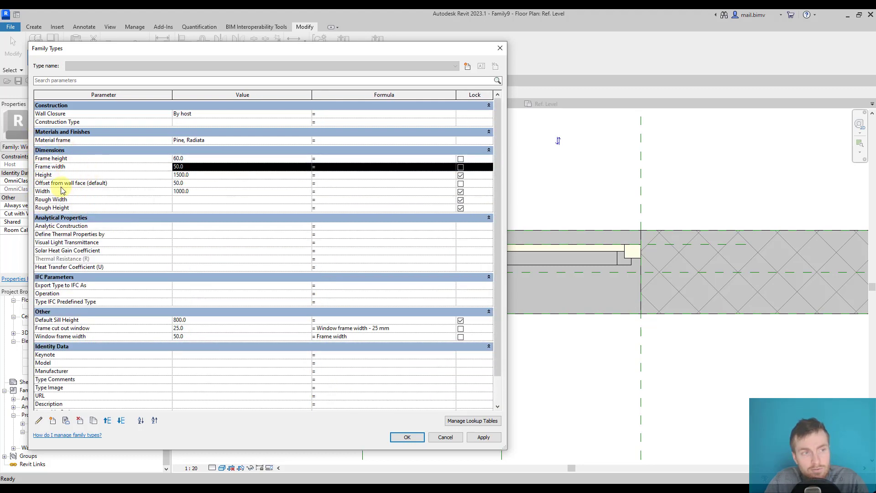
pyautogui.click(49, 201)
pyautogui.click(70, 200)
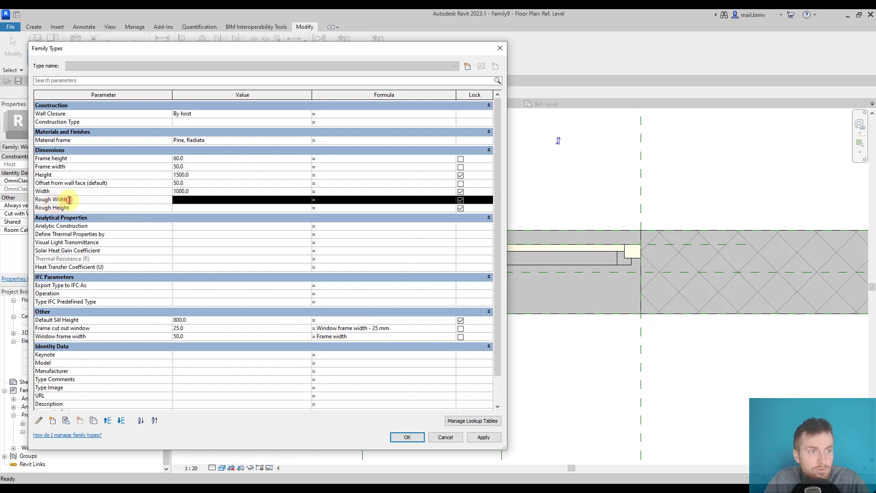
pyautogui.click(79, 201)
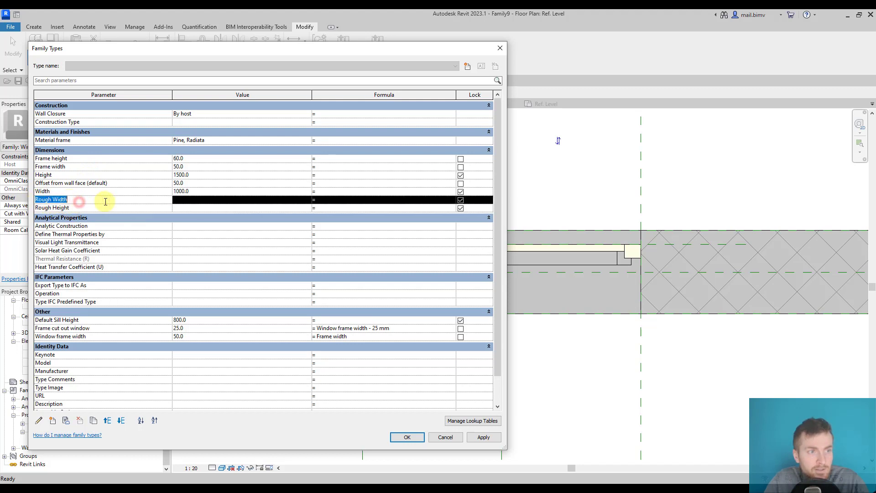
pyautogui.click(323, 194)
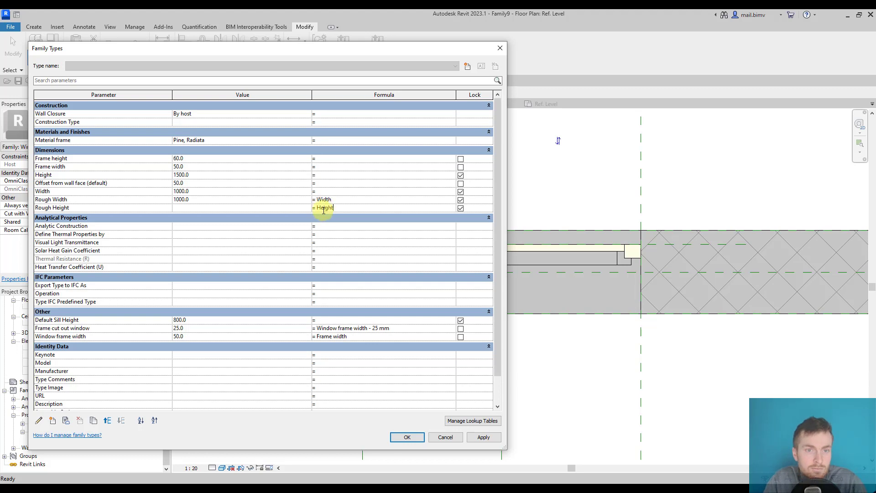
# - Give Rough Height the formula '= Height', fixing the capitalisation after the invalid parameter warnings
pyautogui.moveTo(318, 209); pyautogui.dragTo(343, 210)
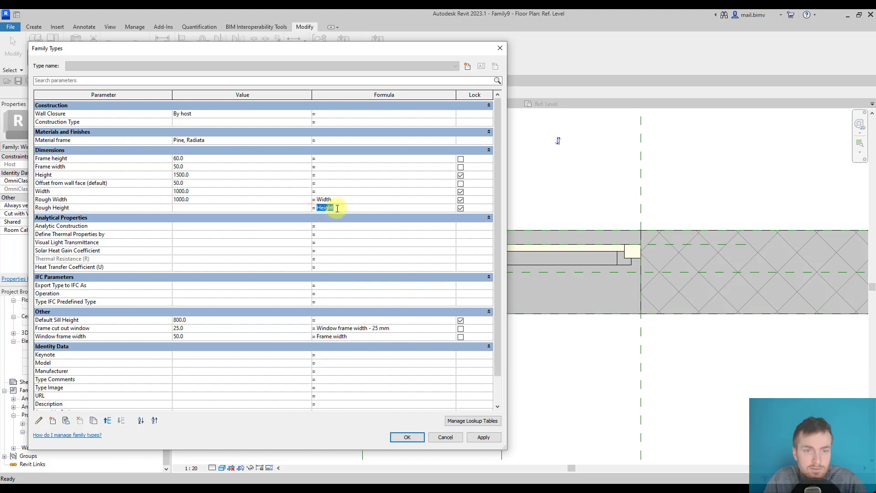
pyautogui.click(320, 209)
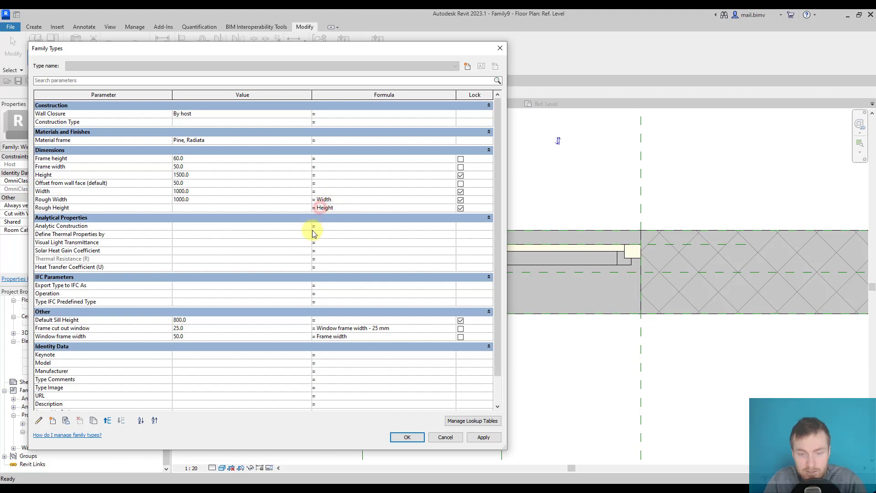
pyautogui.write('h')
pyautogui.click(342, 201)
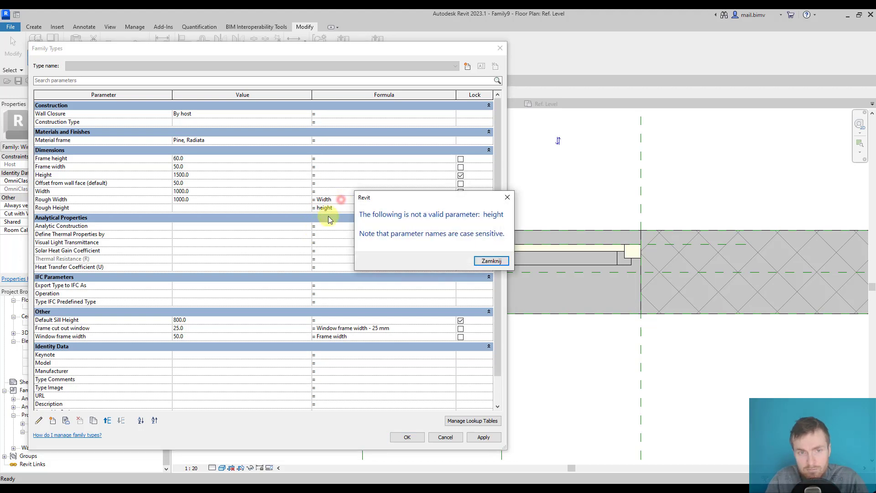
pyautogui.click(492, 261)
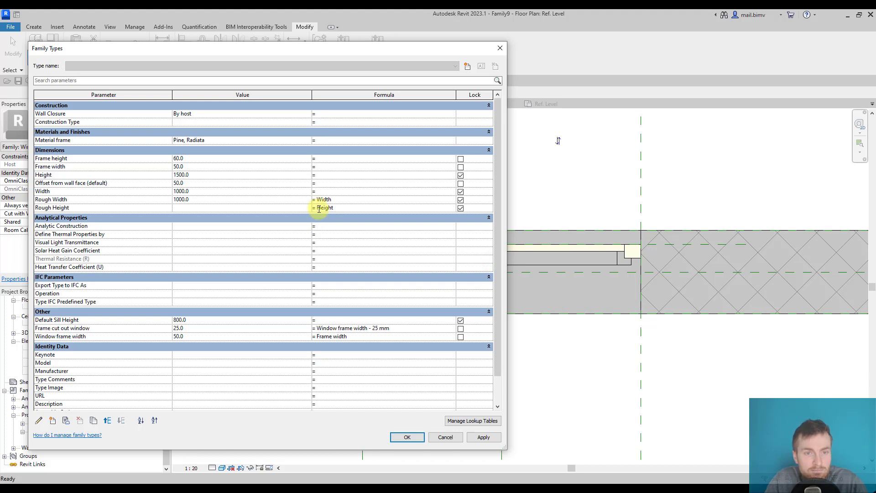
pyautogui.click(319, 208)
pyautogui.press('Delete')
pyautogui.write('H')
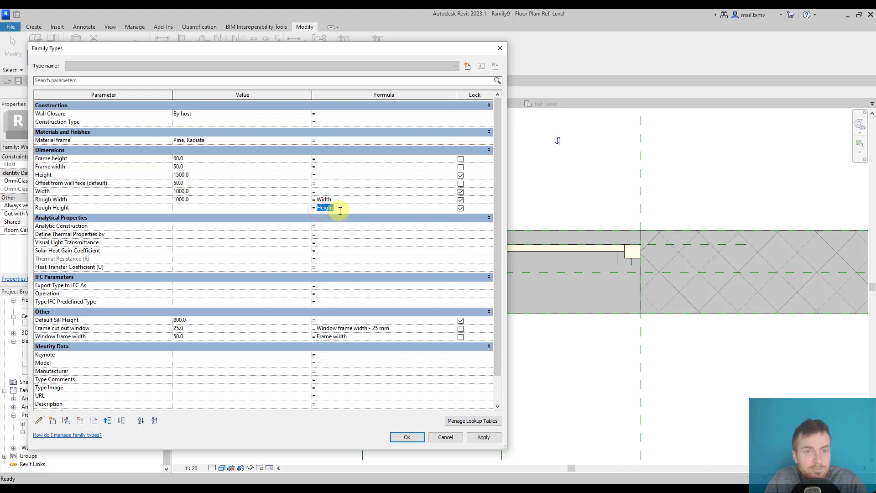
pyautogui.write('h')
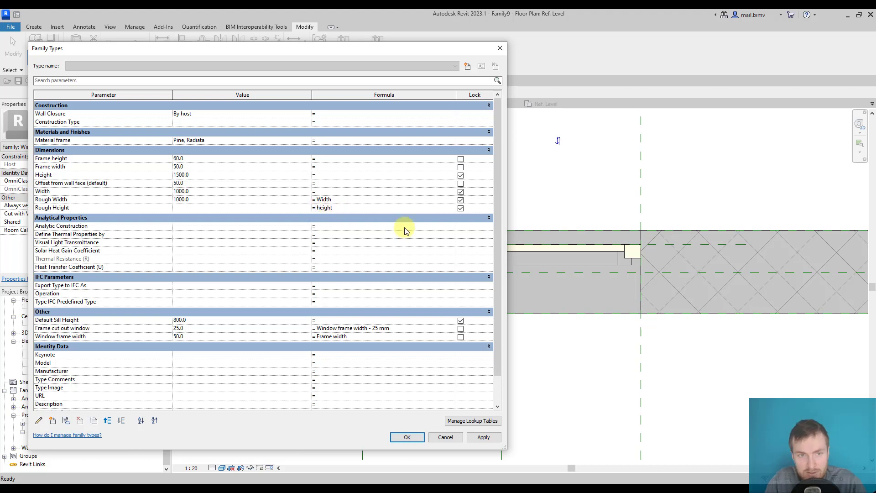
pyautogui.click(367, 196)
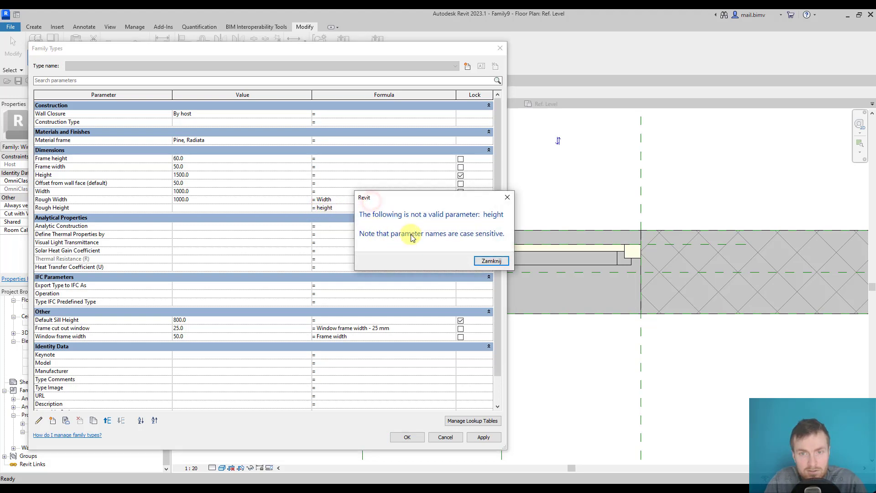
pyautogui.click(491, 261)
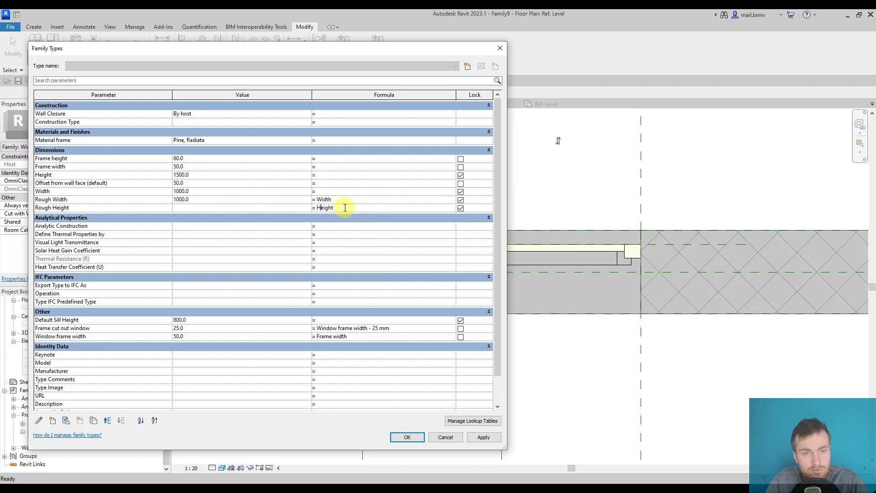
# - Check the Height row and Rough Height formula, then apply the rough size formulas
pyautogui.click(69, 183)
pyautogui.click(55, 175)
pyautogui.click(65, 184)
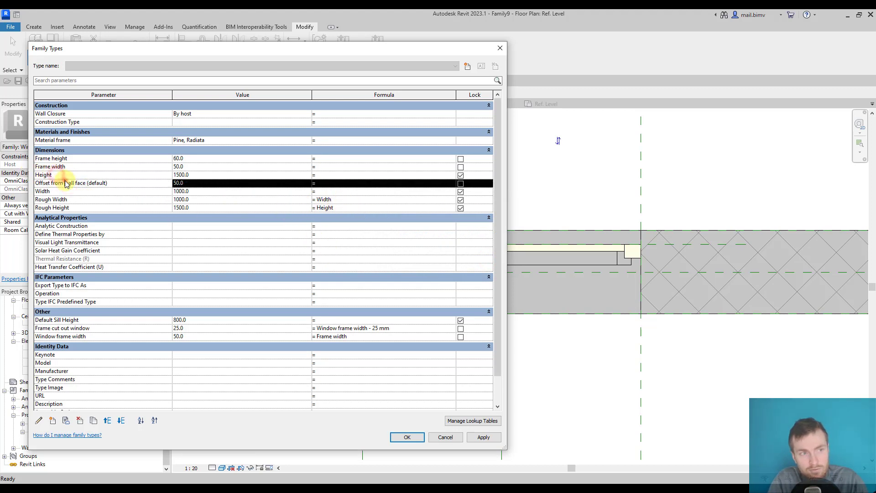
pyautogui.click(53, 175)
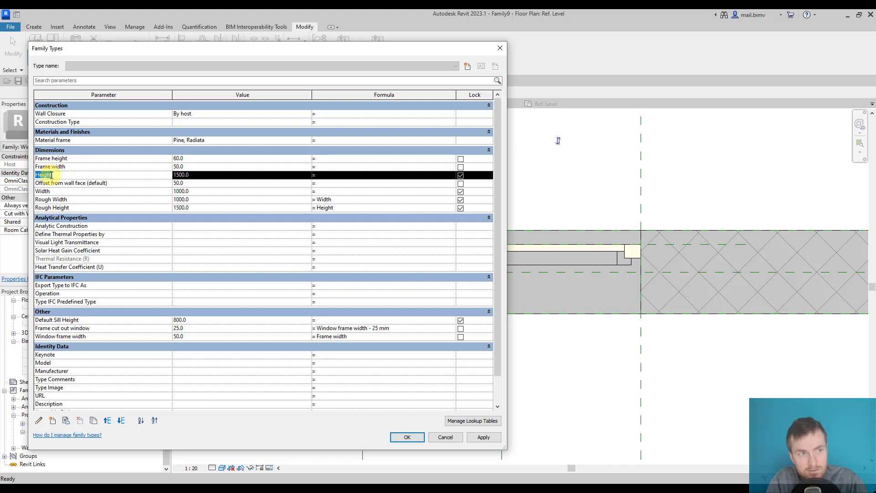
pyautogui.click(340, 209)
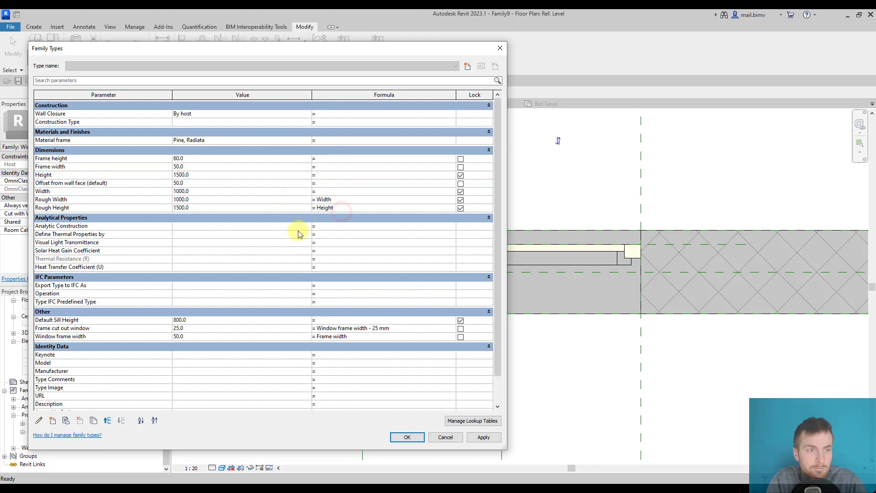
pyautogui.click(479, 437)
# - Close Family Types and link the frame sweep's material to the Material frame parameter
pyautogui.click(406, 437)
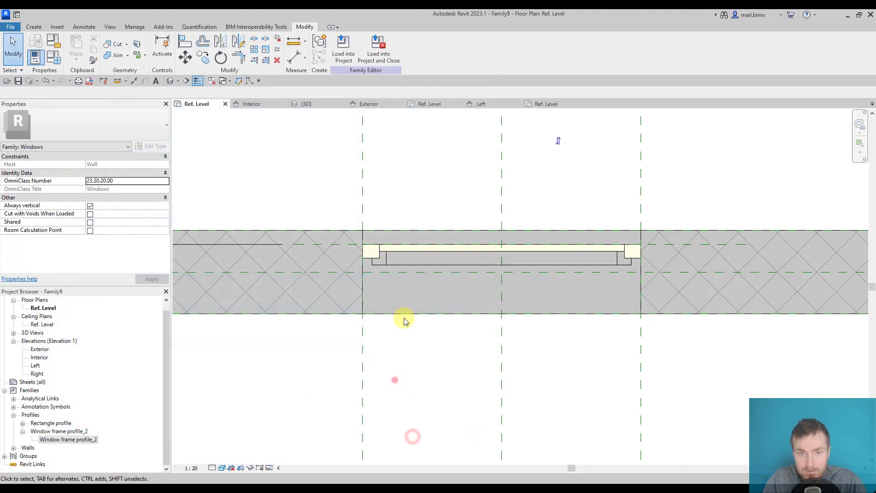
pyautogui.click(385, 266)
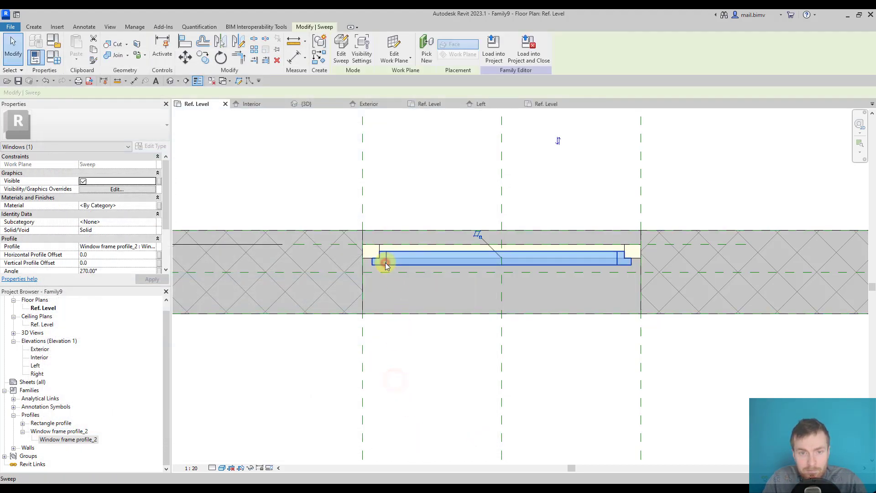
pyautogui.click(159, 208)
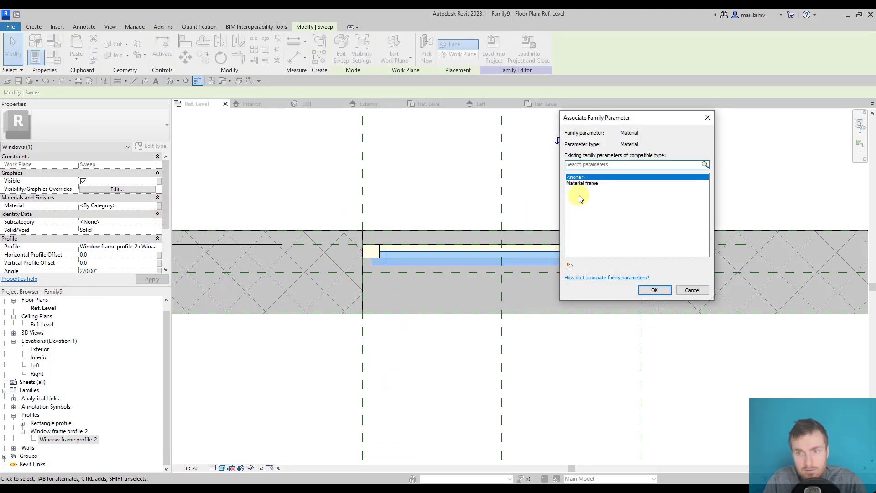
pyautogui.click(582, 183)
pyautogui.click(655, 291)
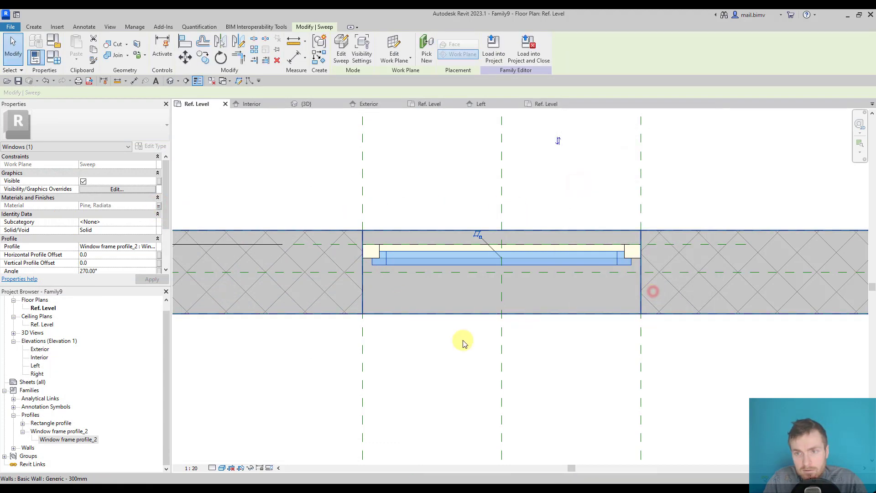
# - Orbit the default 3D view to inspect the pine-framed window opening
pyautogui.click(428, 370)
pyautogui.click(170, 81)
pyautogui.keyDown('shift'); pyautogui.moveTo(425, 365); pyautogui.dragTo(319, 354, button='middle'); pyautogui.keyUp('shift')
# - In Family Types, set Width to 1500 and Height to 2000 and apply
pyautogui.scroll(2, 319, 354)
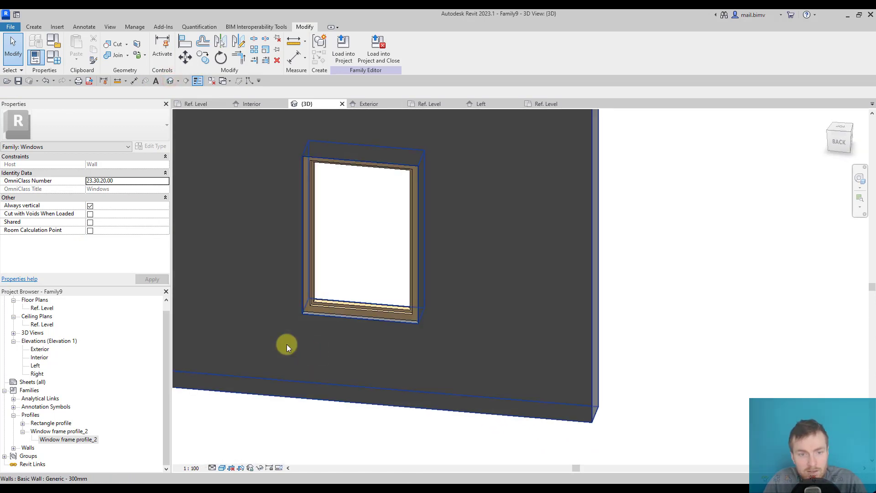
pyautogui.click(54, 58)
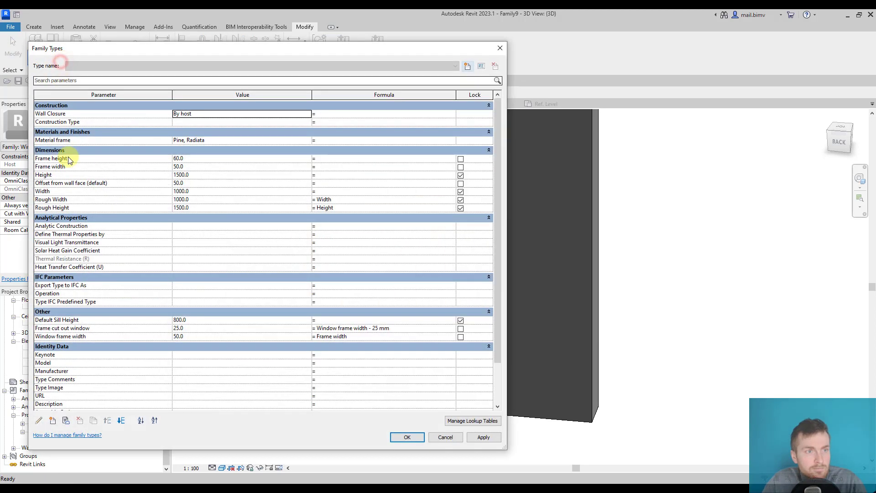
pyautogui.moveTo(507, 448); pyautogui.dragTo(318, 449)
pyautogui.click(145, 185)
pyautogui.click(143, 190)
pyautogui.write('1500')
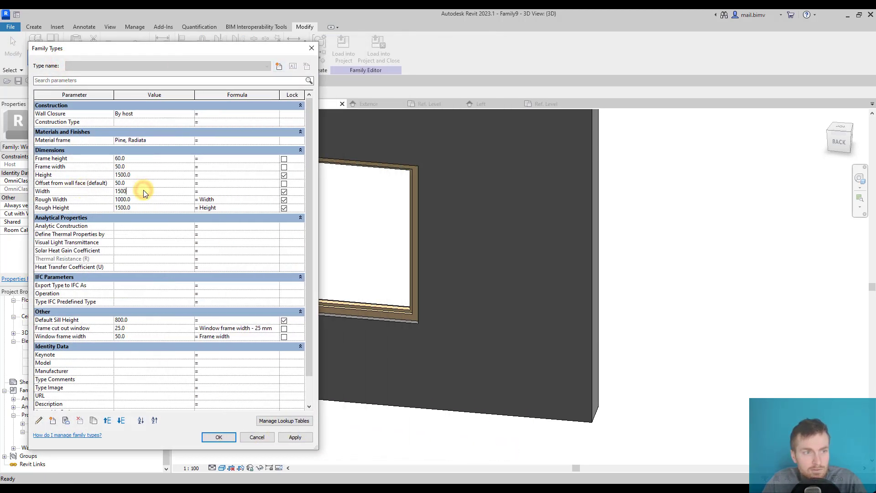
pyautogui.click(145, 174)
pyautogui.write('2000')
pyautogui.click(293, 437)
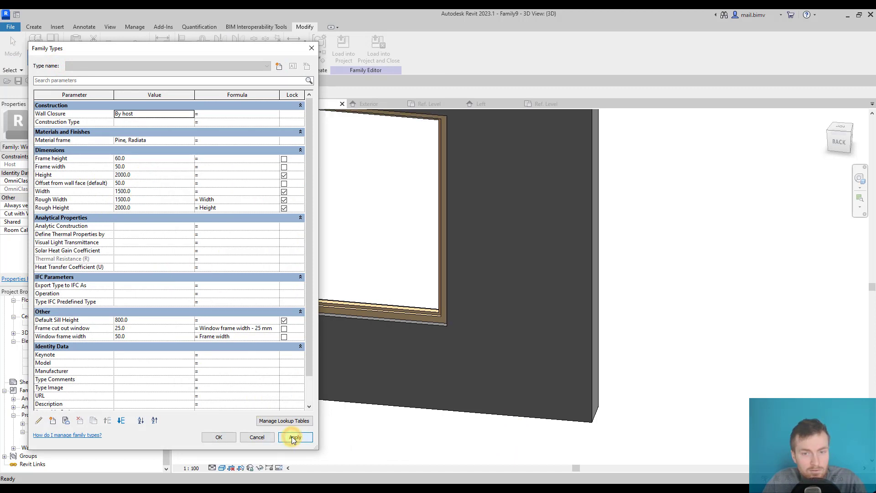
# - Set Offset from wall face to 150 and apply it to the model
pyautogui.moveTo(139, 48); pyautogui.dragTo(621, 56)
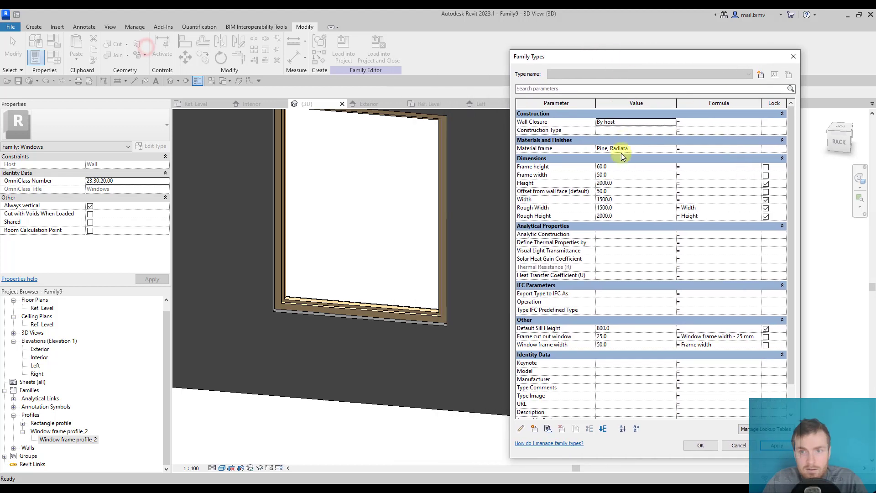
pyautogui.click(617, 191)
pyautogui.write('150')
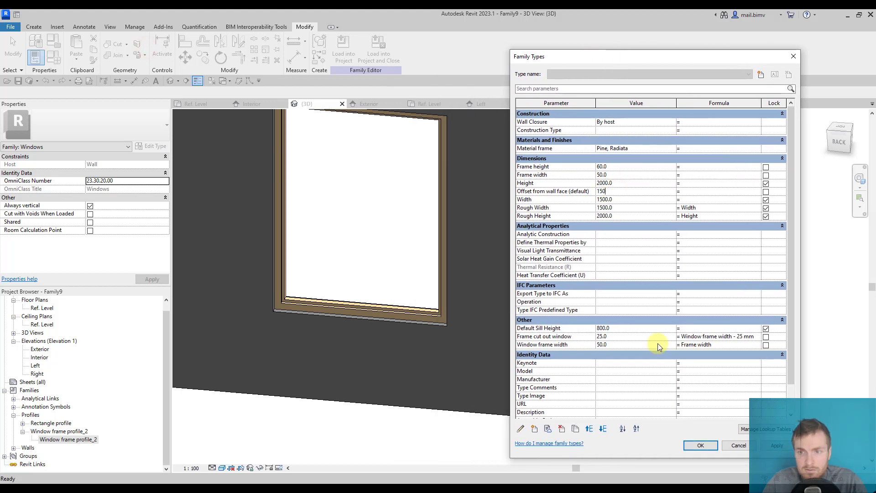
pyautogui.click(769, 449)
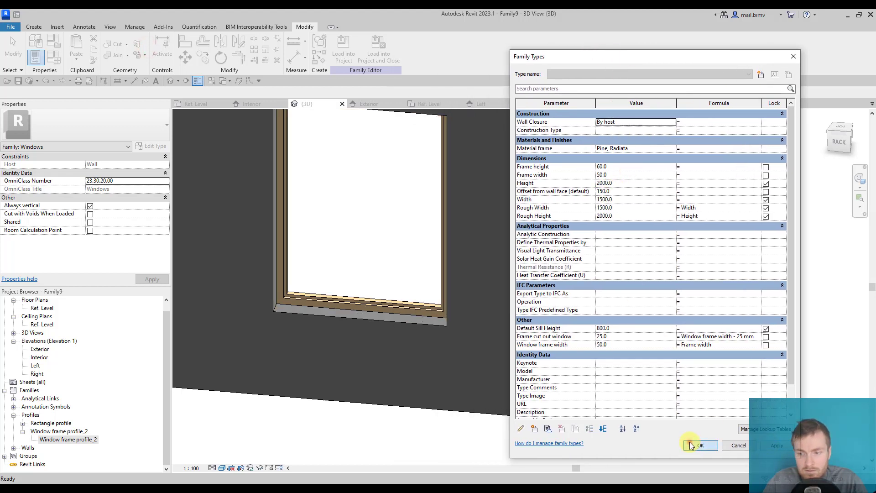